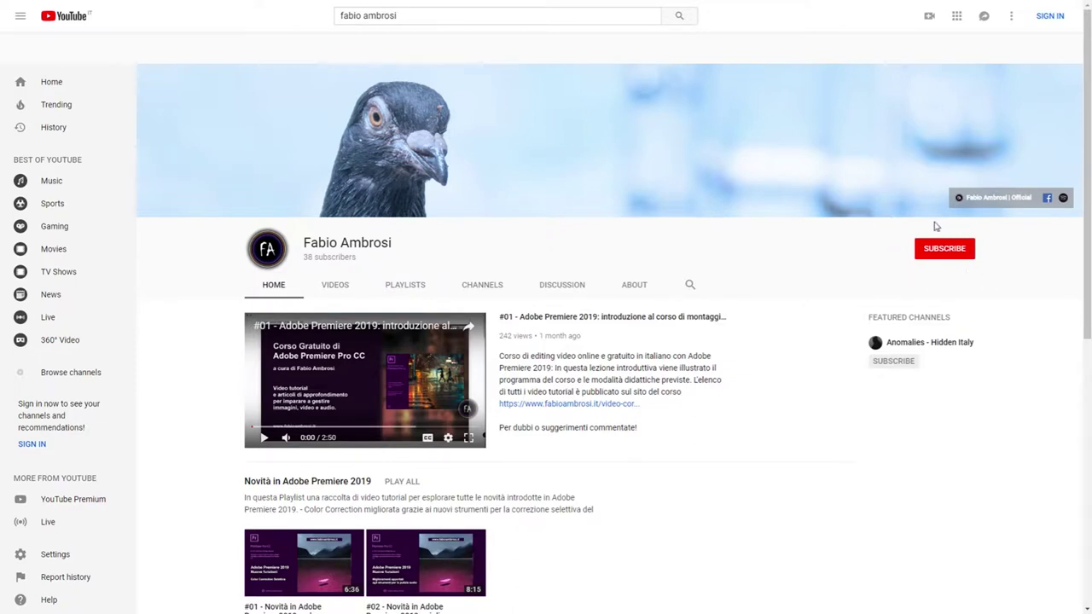
# Scroll through the channel's free Premiere 2019 course playlists, then back up
pyautogui.scroll(-1, 767, 324)
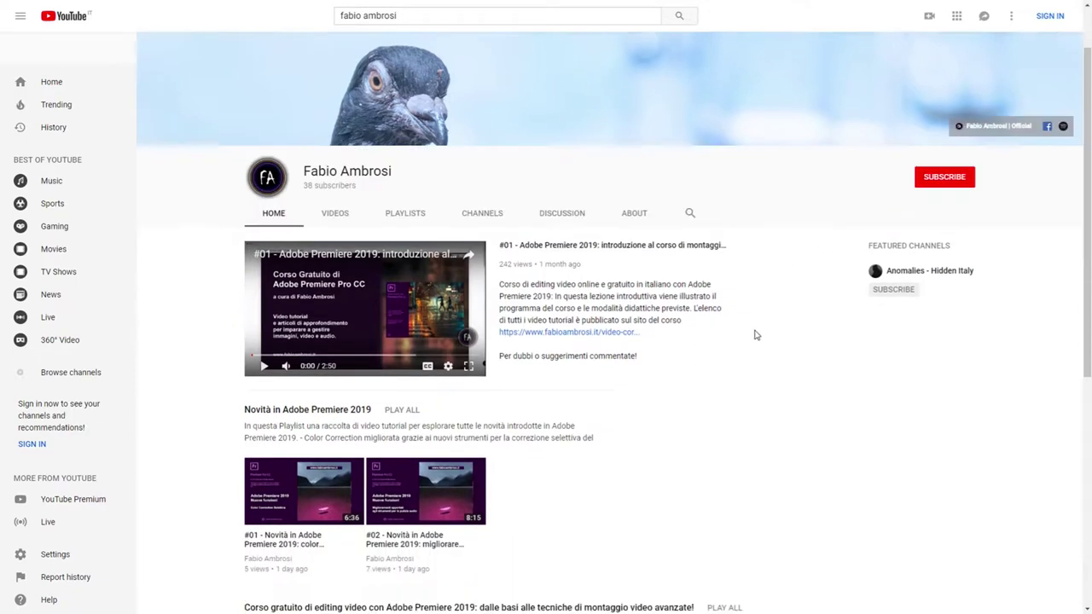
pyautogui.scroll(-4, 734, 341)
pyautogui.scroll(-1, 665, 366)
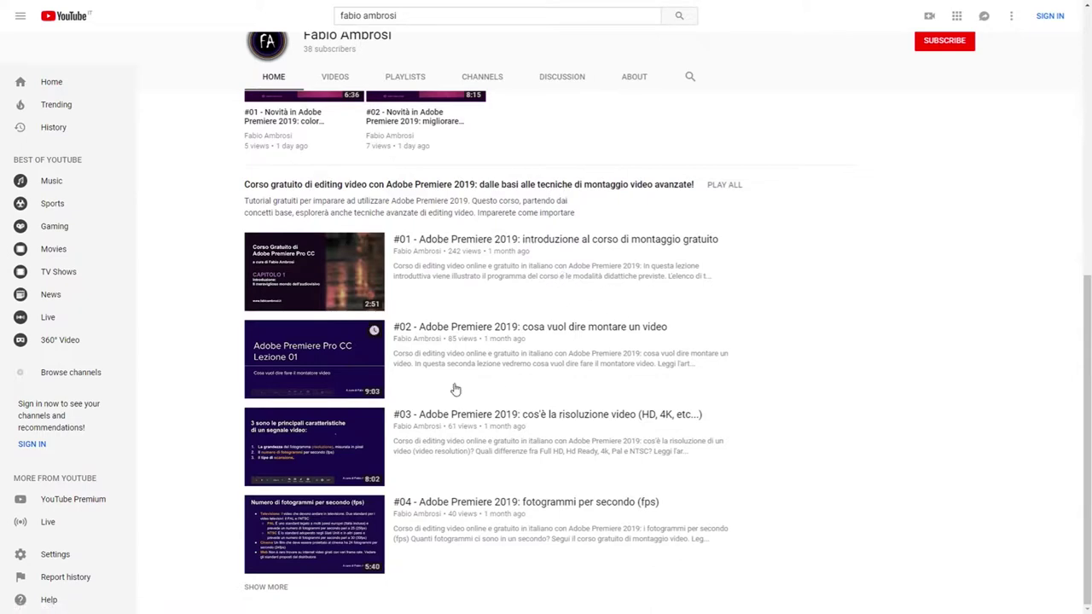
pyautogui.scroll(4, 539, 343)
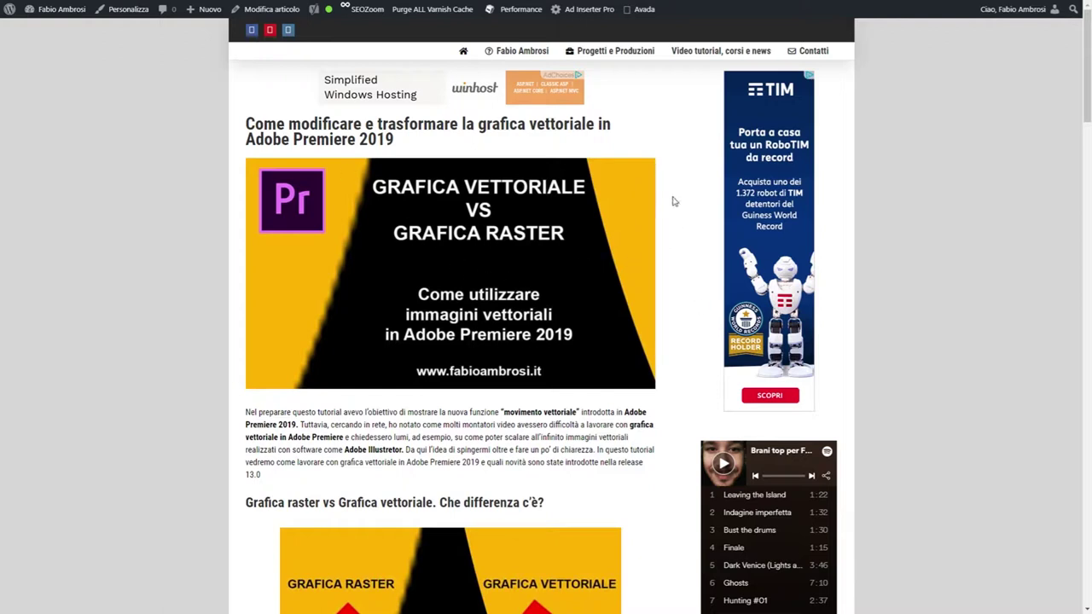
# Read the raster versus vector graphics article down to the comments and scroll back up
pyautogui.scroll(-7, 674, 201)
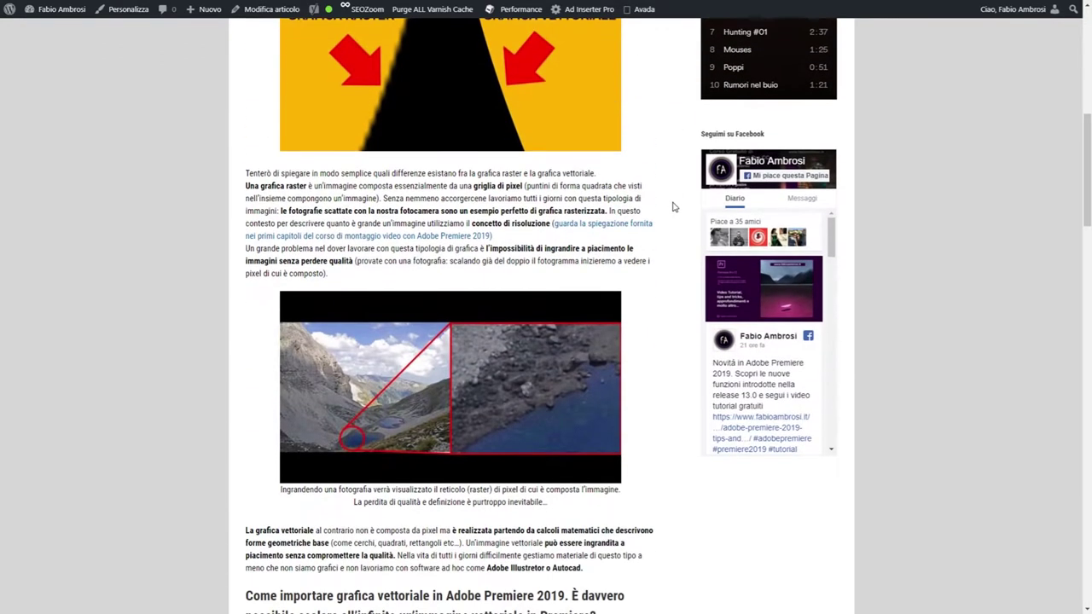
pyautogui.scroll(-1, 673, 207)
pyautogui.scroll(-2, 673, 207)
pyautogui.scroll(-3, 673, 206)
pyautogui.scroll(-4, 673, 206)
pyautogui.scroll(-4, 673, 207)
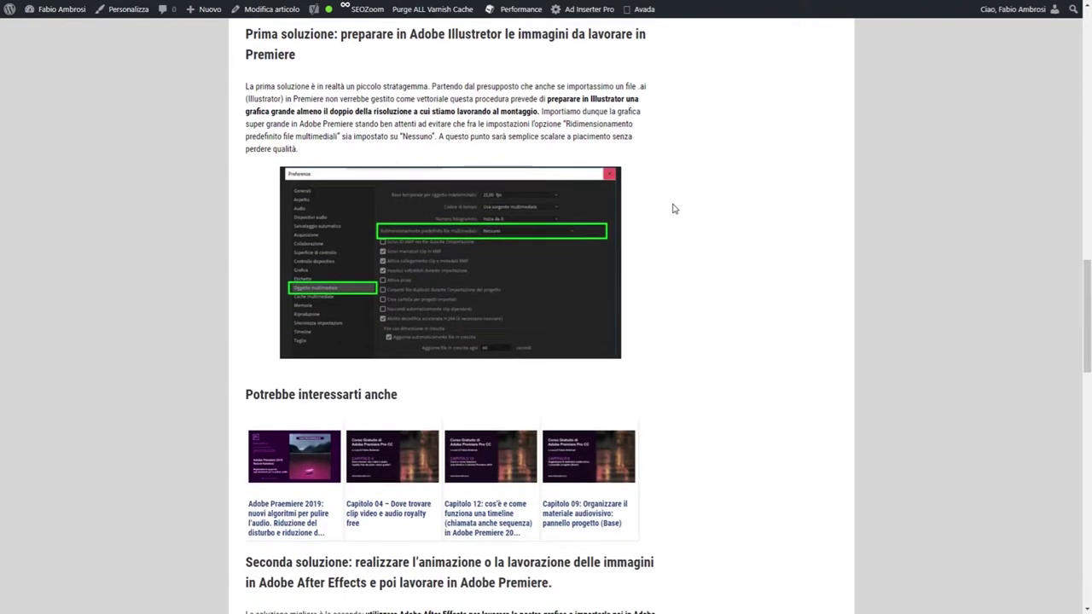
pyautogui.scroll(-3, 673, 210)
pyautogui.scroll(-1, 673, 210)
pyautogui.scroll(-4, 673, 212)
pyautogui.scroll(-5, 673, 215)
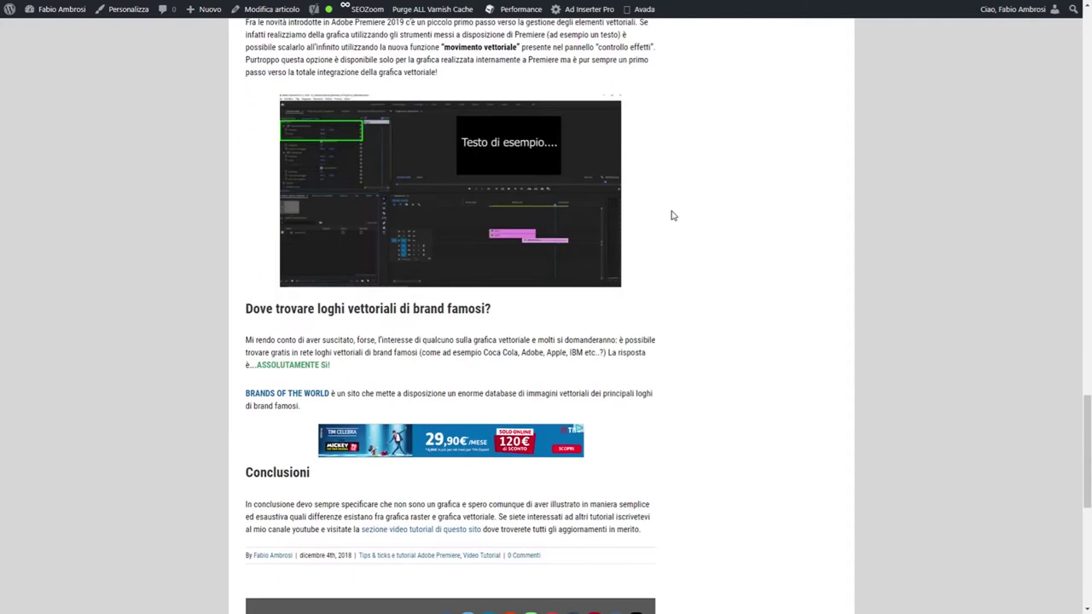
pyautogui.scroll(-4, 673, 215)
pyautogui.scroll(-5, 673, 215)
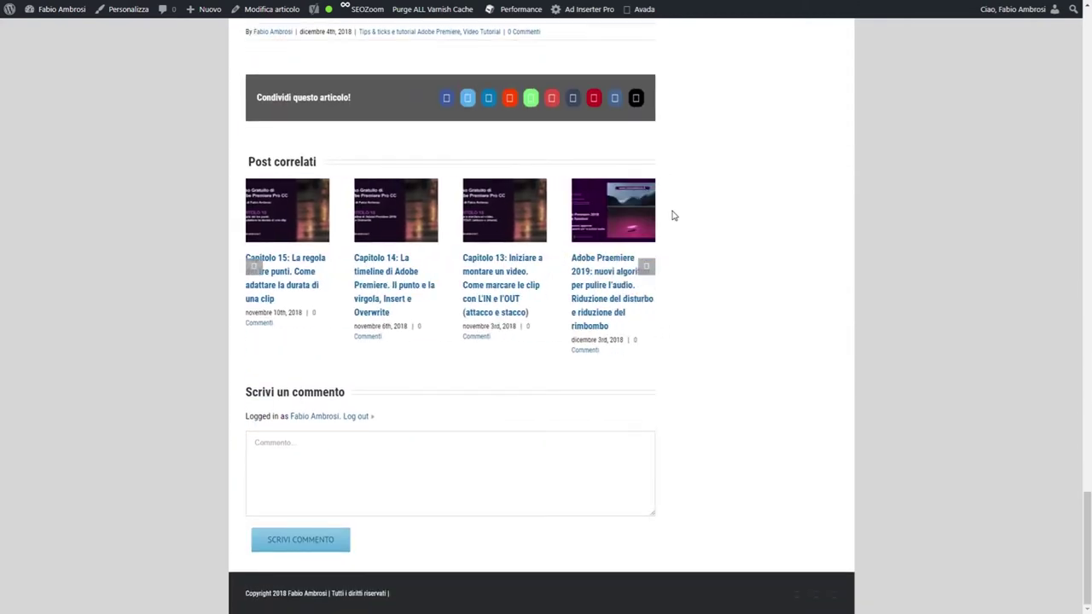
pyautogui.scroll(10, 673, 214)
pyautogui.scroll(15, 672, 201)
pyautogui.scroll(9, 670, 189)
pyautogui.scroll(7, 669, 180)
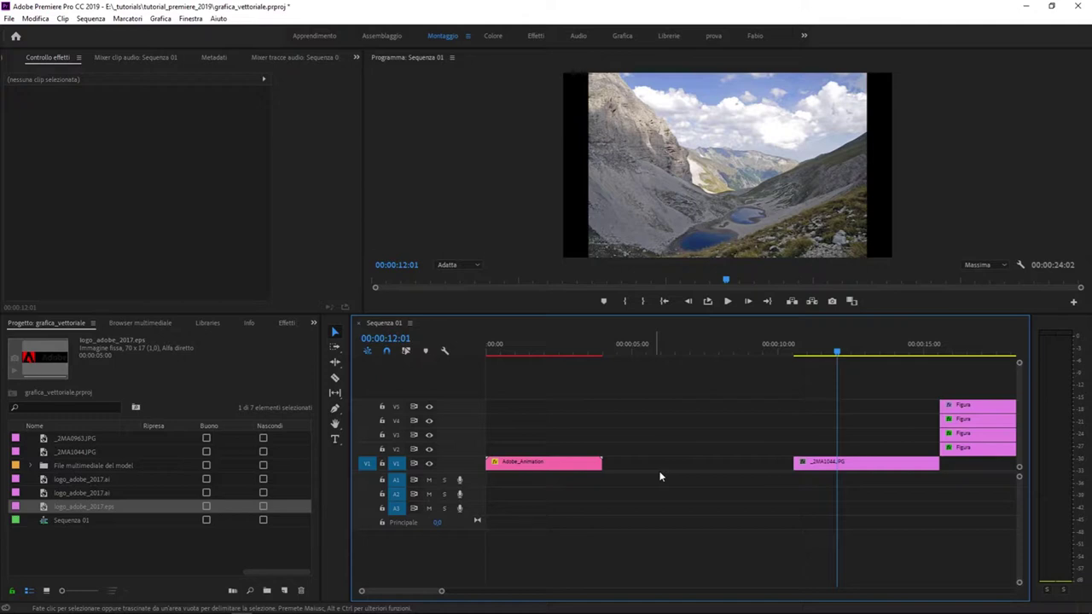
# In an enlarged Program monitor, scale _2MA1044.JPG to about 2526% and pan it vertically
pyautogui.click(810, 462)
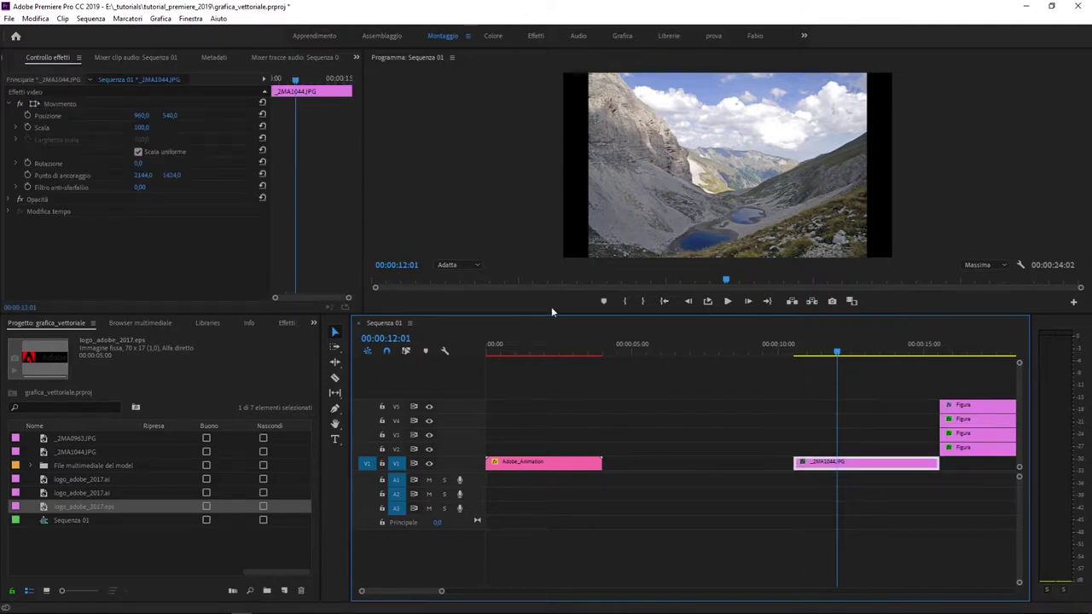
pyautogui.moveTo(562, 314); pyautogui.dragTo(563, 476)
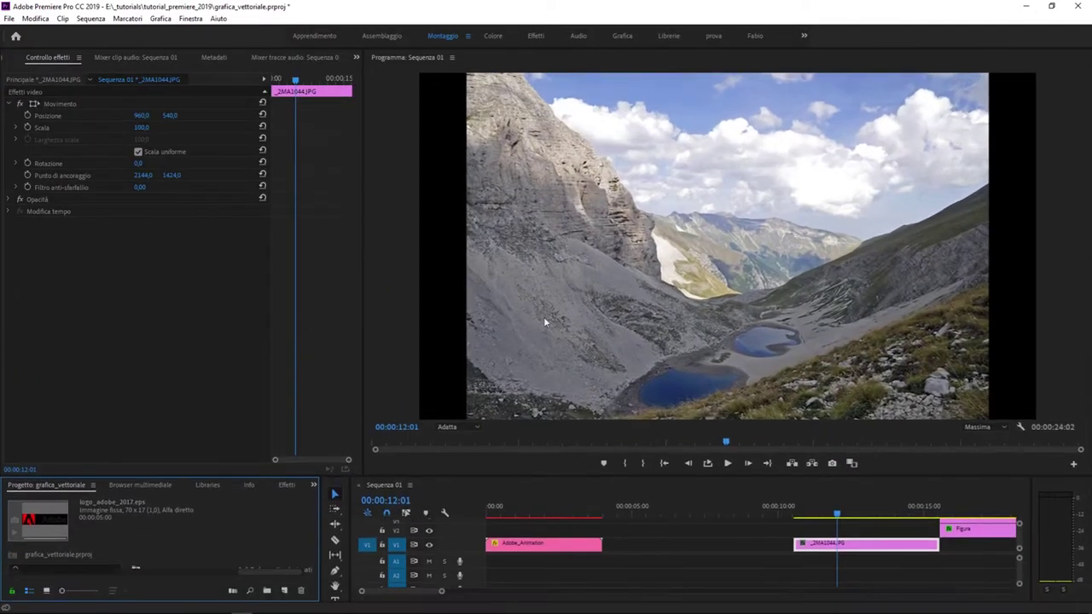
pyautogui.moveTo(141, 128); pyautogui.dragTo(239, 116)
pyautogui.moveTo(173, 116); pyautogui.dragTo(77, 116)
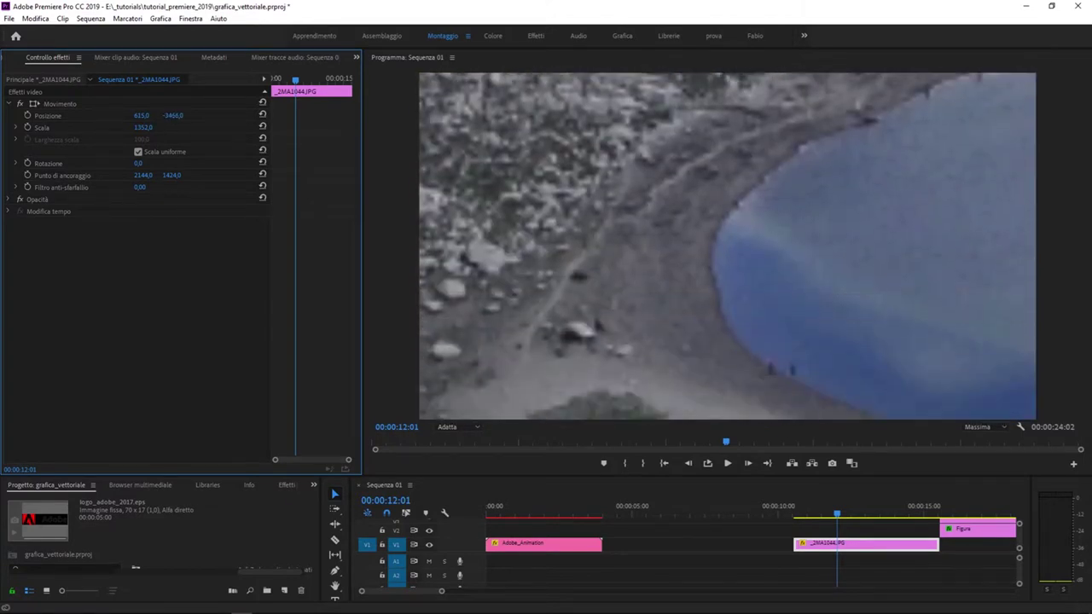
pyautogui.moveTo(145, 127)
pyautogui.mouseDown()
pyautogui.moveTo(167, 129)
pyautogui.moveTo(93, 115)
pyautogui.mouseUp()
pyautogui.moveTo(173, 116); pyautogui.dragTo(176, 116)
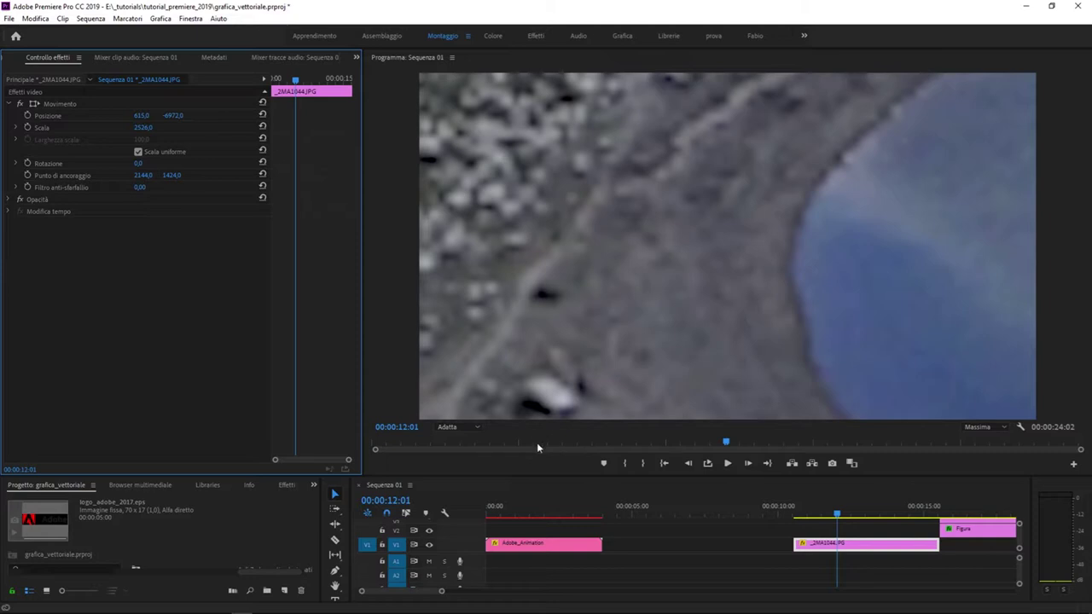
# Shrink the Program monitor back so the Timeline panel is large again
pyautogui.moveTo(548, 476)
pyautogui.mouseDown()
pyautogui.moveTo(602, 242)
pyautogui.moveTo(602, 300)
pyautogui.mouseUp()
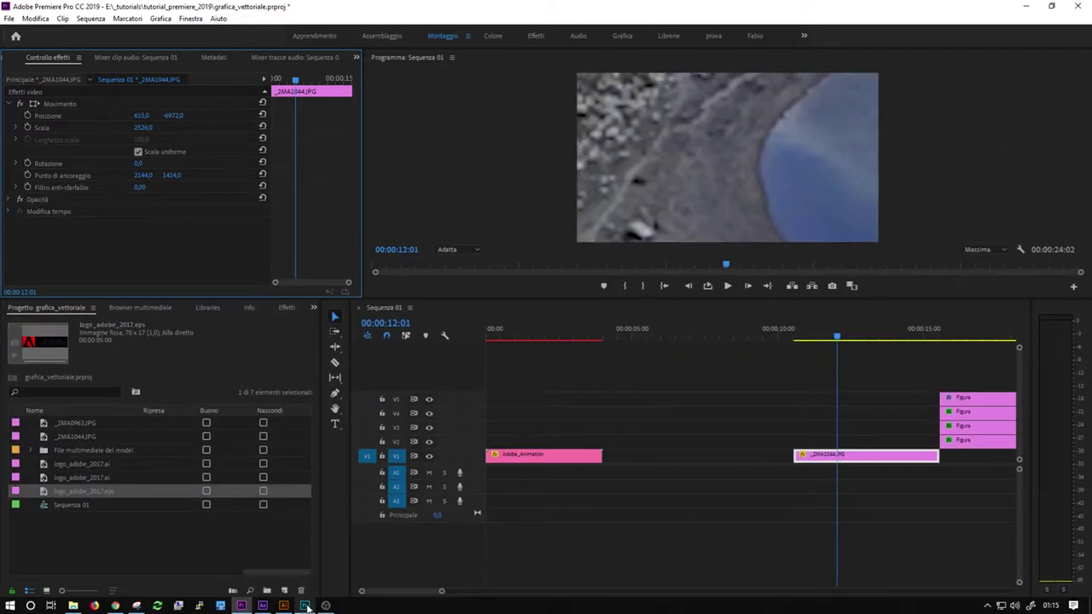
# Switch to After Effects and start a new empty project from the start screen
pyautogui.click(262, 606)
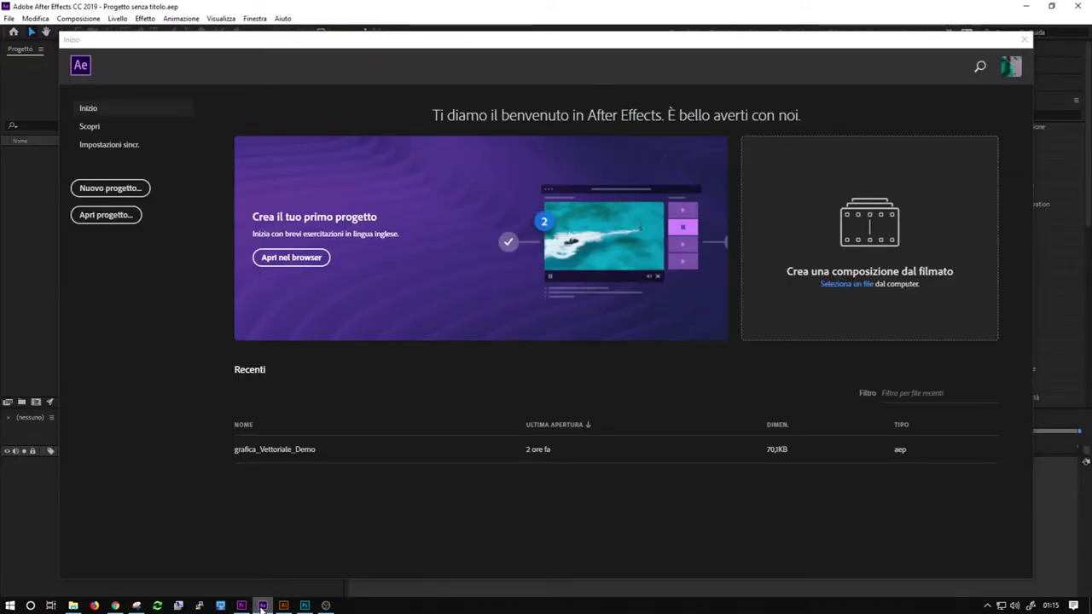
pyautogui.click(123, 191)
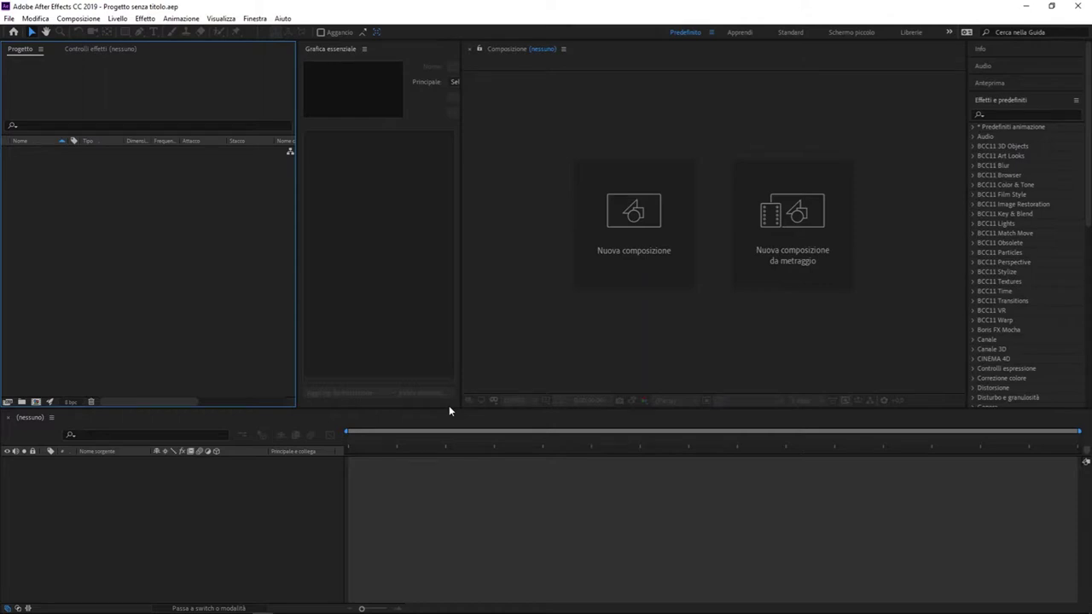
# Import the logo_adobe_2017.eps vector file into the After Effects project
pyautogui.doubleClick(156, 280)
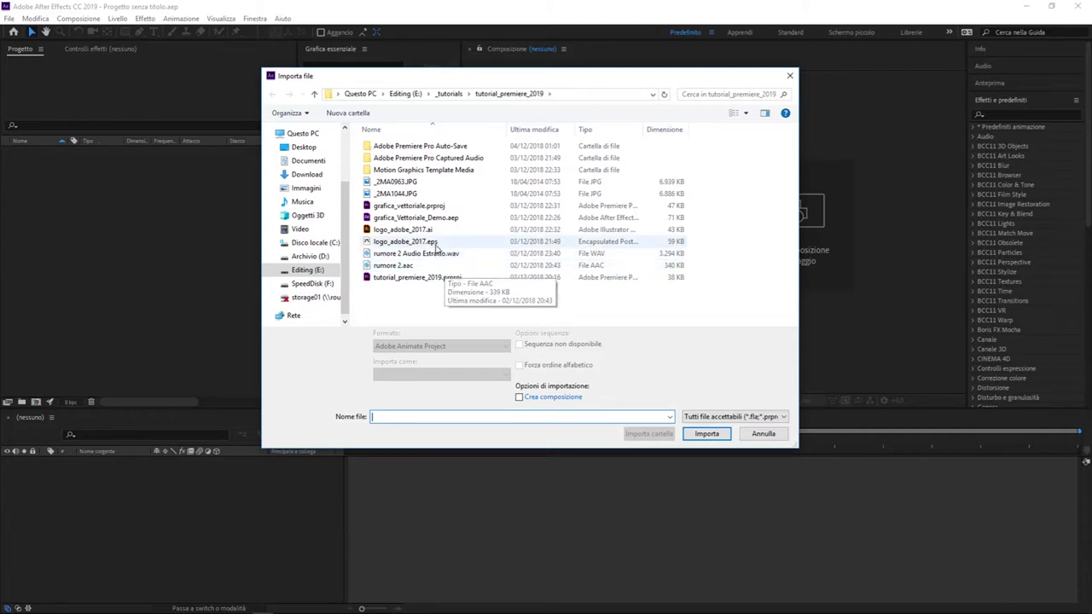
pyautogui.click(436, 244)
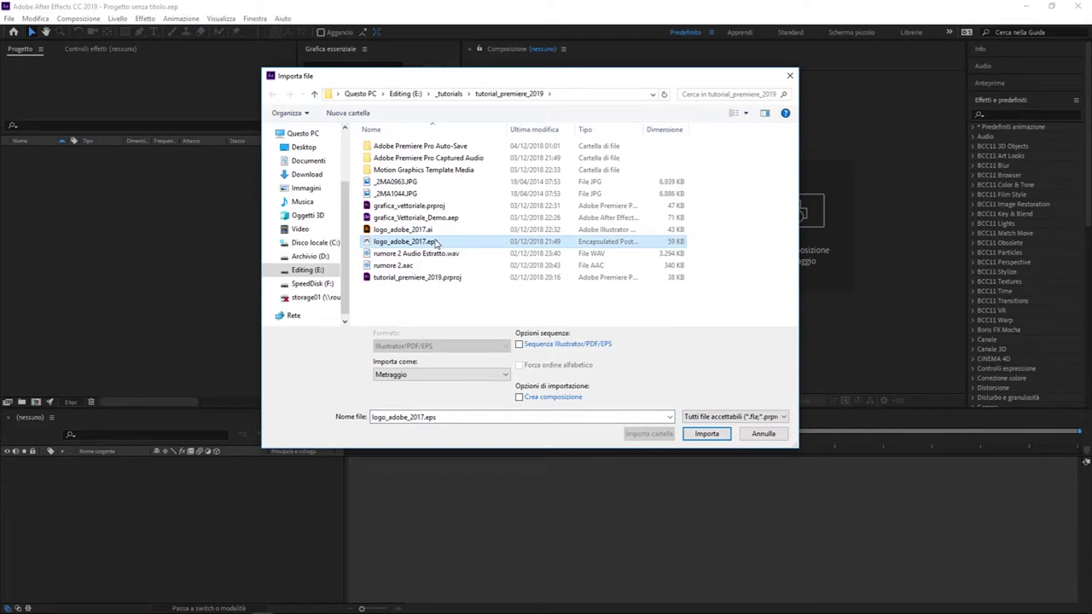
pyautogui.doubleClick(435, 243)
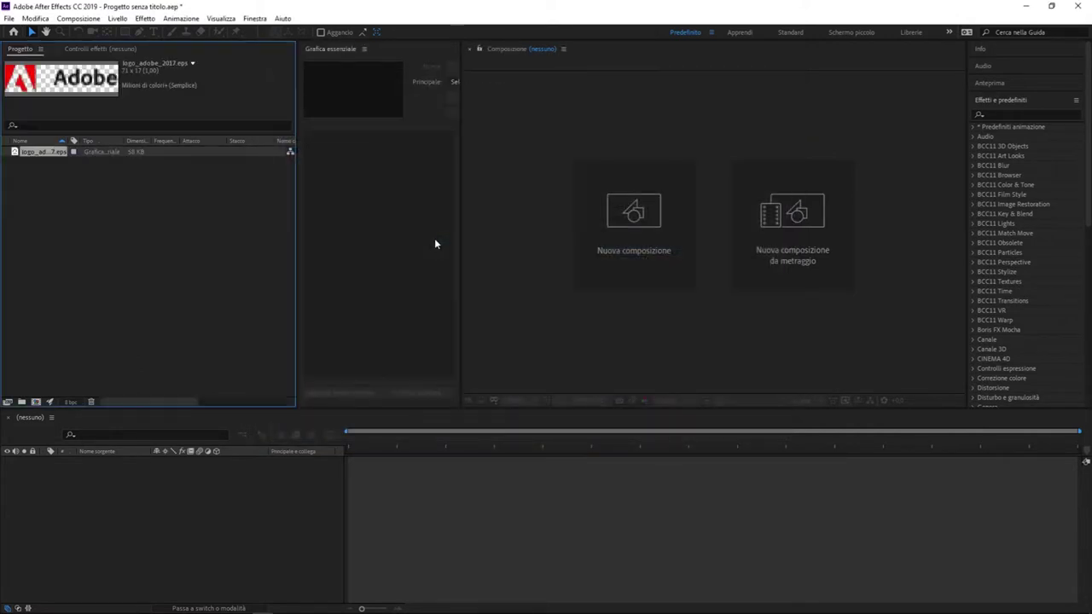
pyautogui.moveTo(56, 152); pyautogui.dragTo(38, 401)
# Create Composizione 1 with the HDTV 1080 25 preset (1920x1080, 25 fps)
pyautogui.click(35, 402)
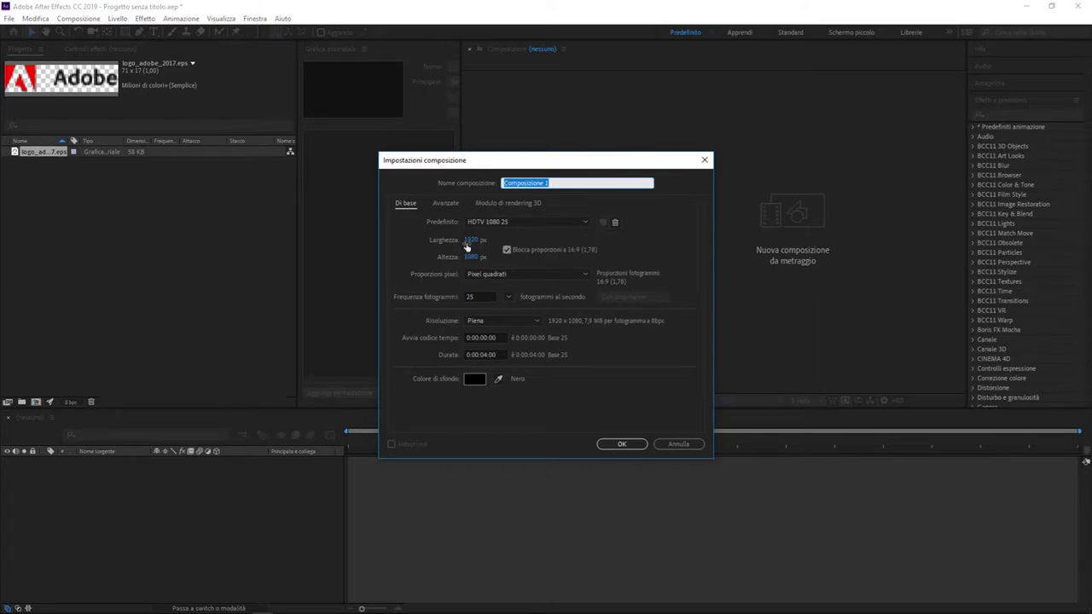
pyautogui.click(626, 444)
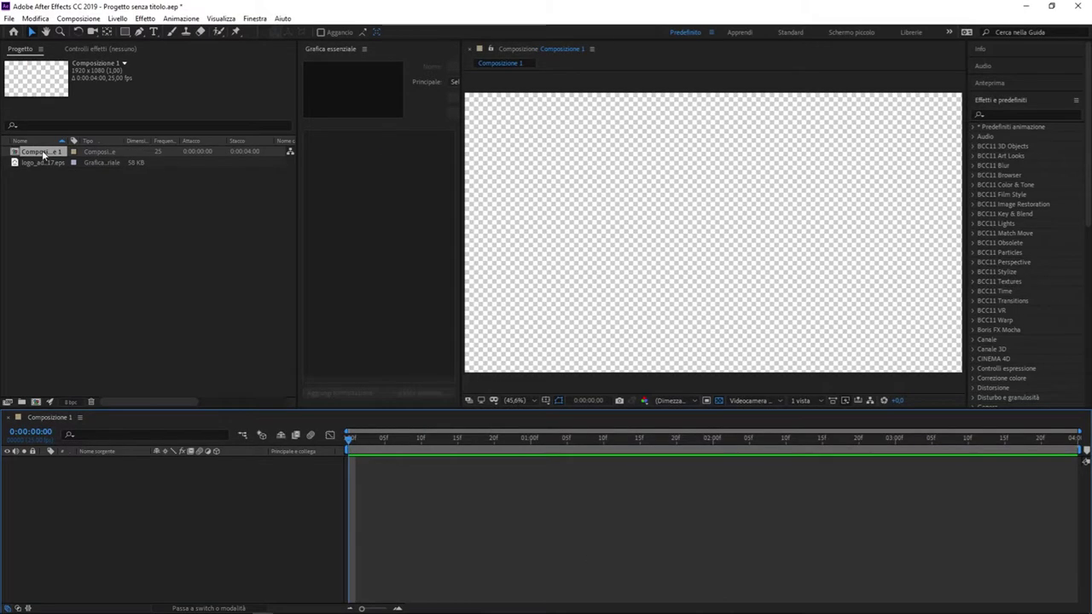
# Add logo_adobe_2017.eps to Composizione 1 and scrub its Scala up to fill the frame
pyautogui.moveTo(41, 162)
pyautogui.mouseDown()
pyautogui.moveTo(238, 522)
pyautogui.moveTo(166, 522)
pyautogui.mouseUp()
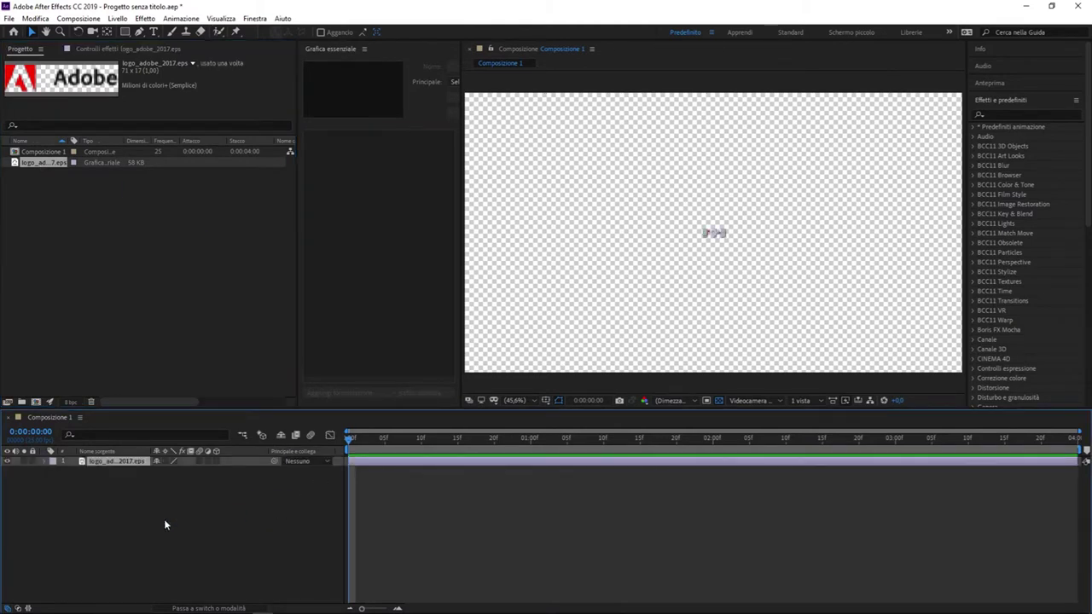
pyautogui.click(683, 492)
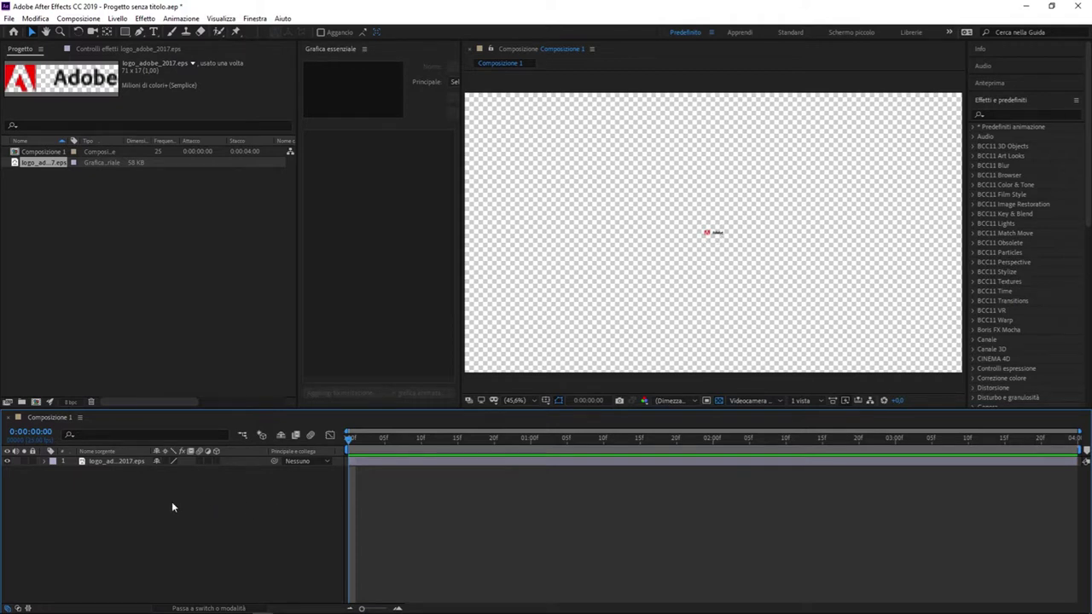
pyautogui.press('s')
pyautogui.moveTo(176, 470); pyautogui.dragTo(939, 470)
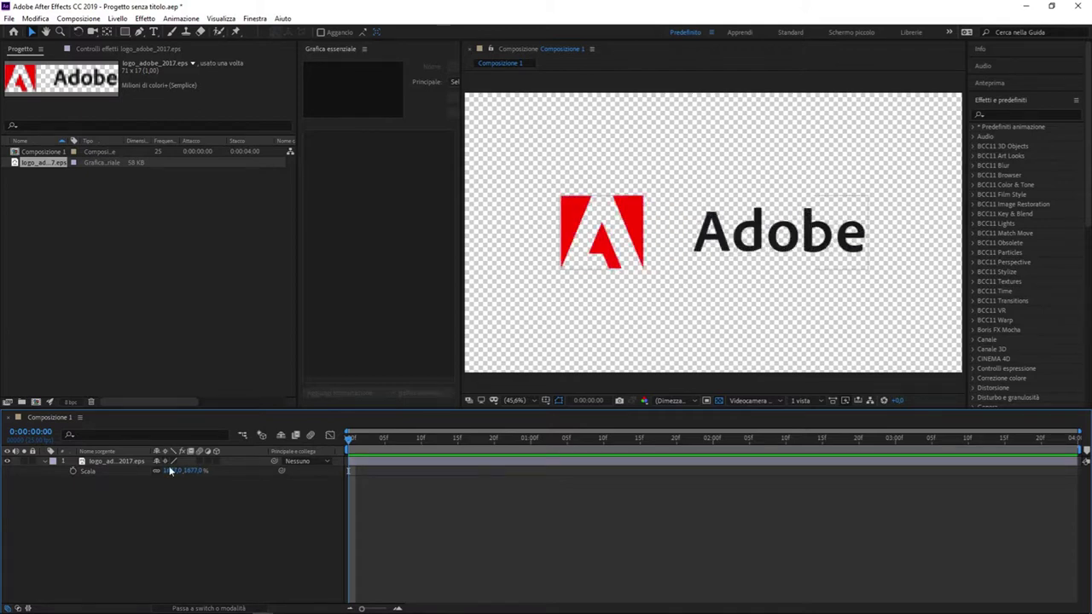
# Set the logo's scale to 1798%, scrub it up to about 4023%, and shift it right
pyautogui.click(170, 471)
pyautogui.write('1798')
pyautogui.press('Return')
pyautogui.moveTo(233, 470); pyautogui.dragTo(344, 475)
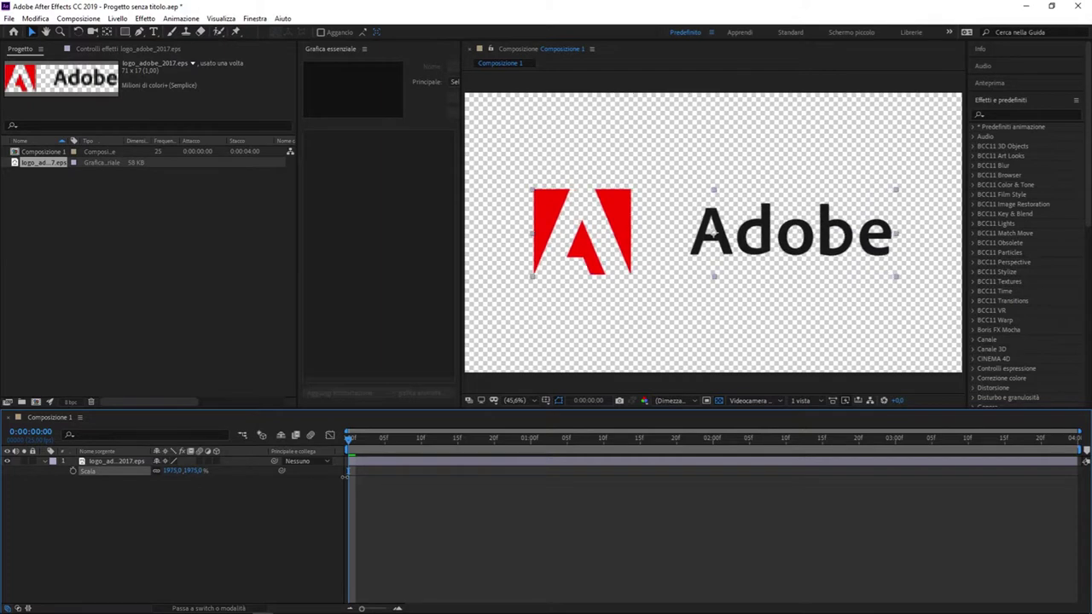
pyautogui.moveTo(344, 477)
pyautogui.mouseDown()
pyautogui.moveTo(454, 477)
pyautogui.moveTo(634, 518)
pyautogui.mouseUp()
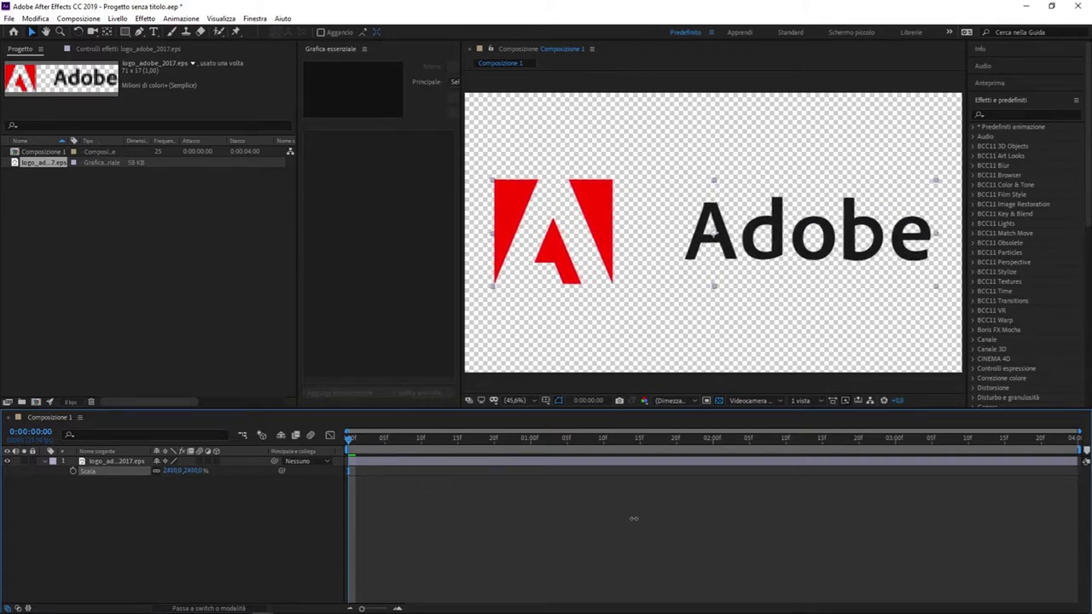
pyautogui.moveTo(634, 518)
pyautogui.mouseDown()
pyautogui.moveTo(709, 537)
pyautogui.moveTo(853, 546)
pyautogui.mouseUp()
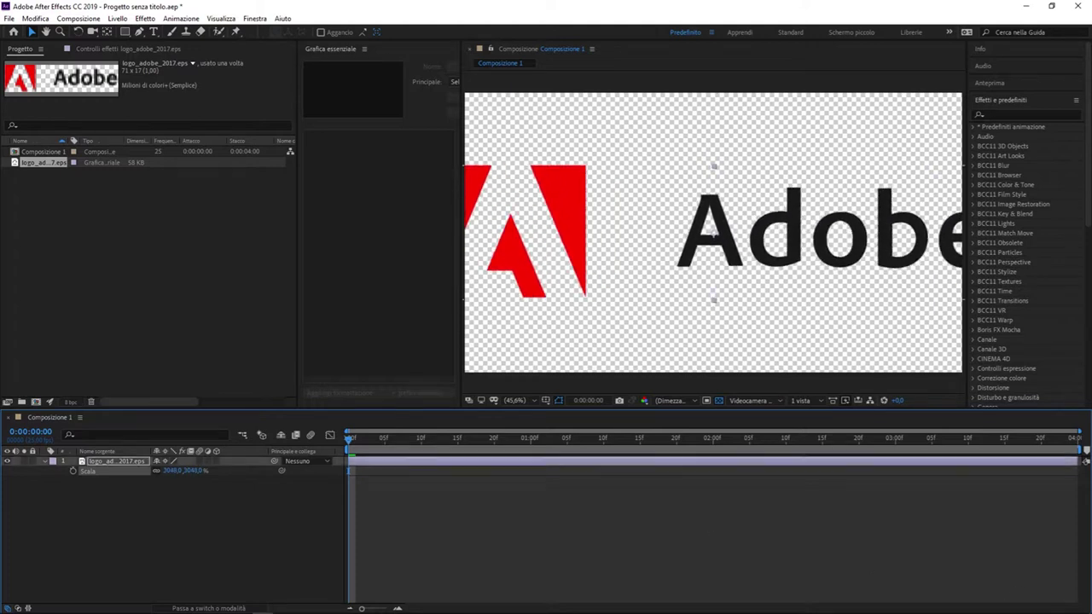
pyautogui.moveTo(176, 471); pyautogui.dragTo(895, 487)
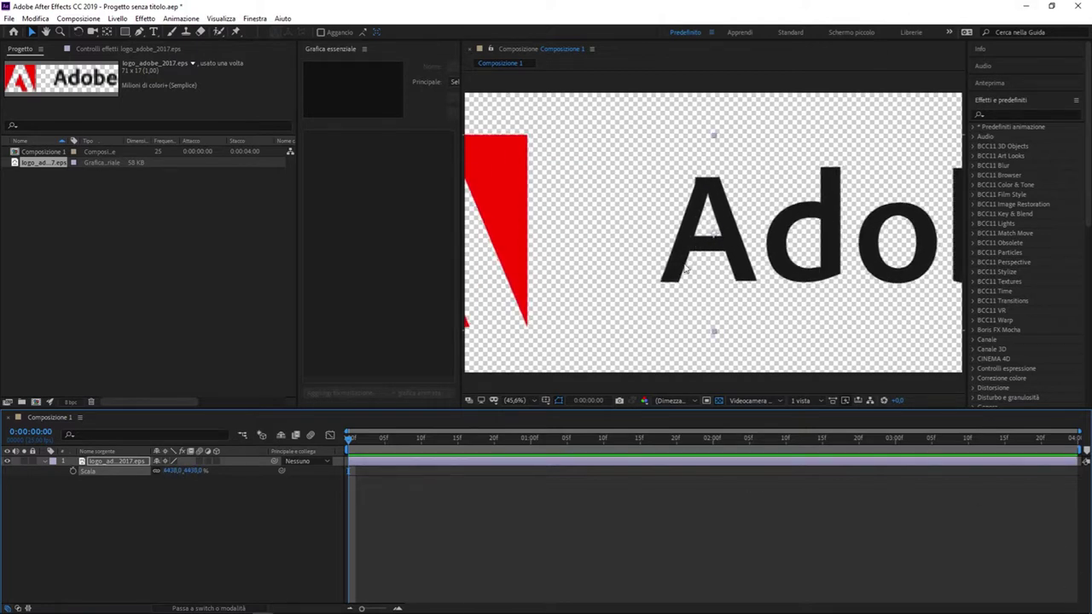
pyautogui.moveTo(522, 196)
pyautogui.mouseDown()
pyautogui.moveTo(816, 185)
pyautogui.moveTo(774, 190)
pyautogui.mouseUp()
# Enter the logo's scale directly, correcting it to 44308%
pyautogui.click(175, 470)
pyautogui.write('00')
pyautogui.press('Return')
pyautogui.click(189, 472)
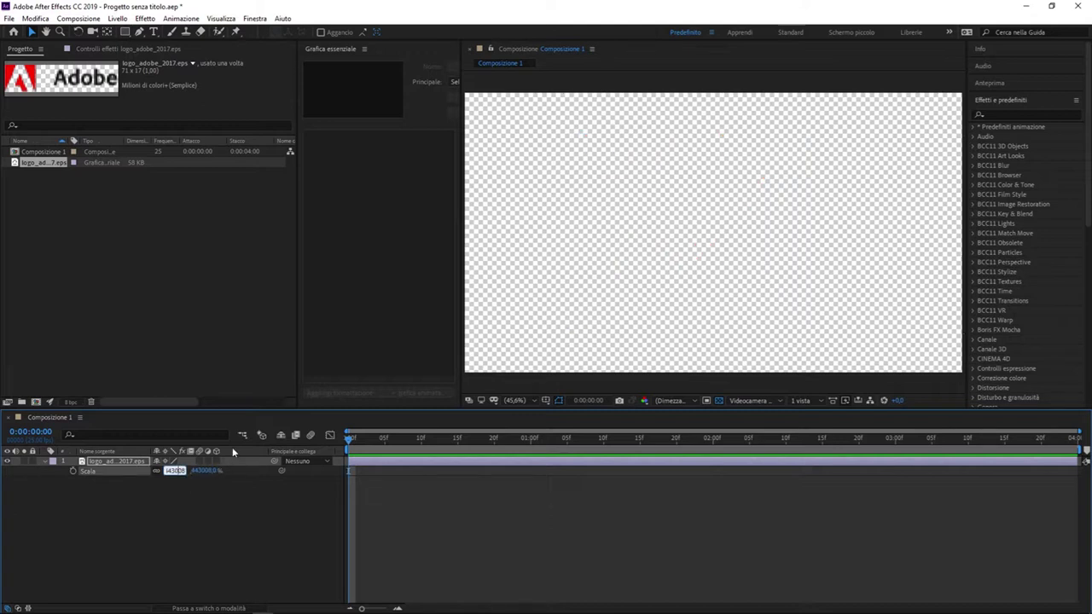
pyautogui.write('44308')
pyautogui.press('Return')
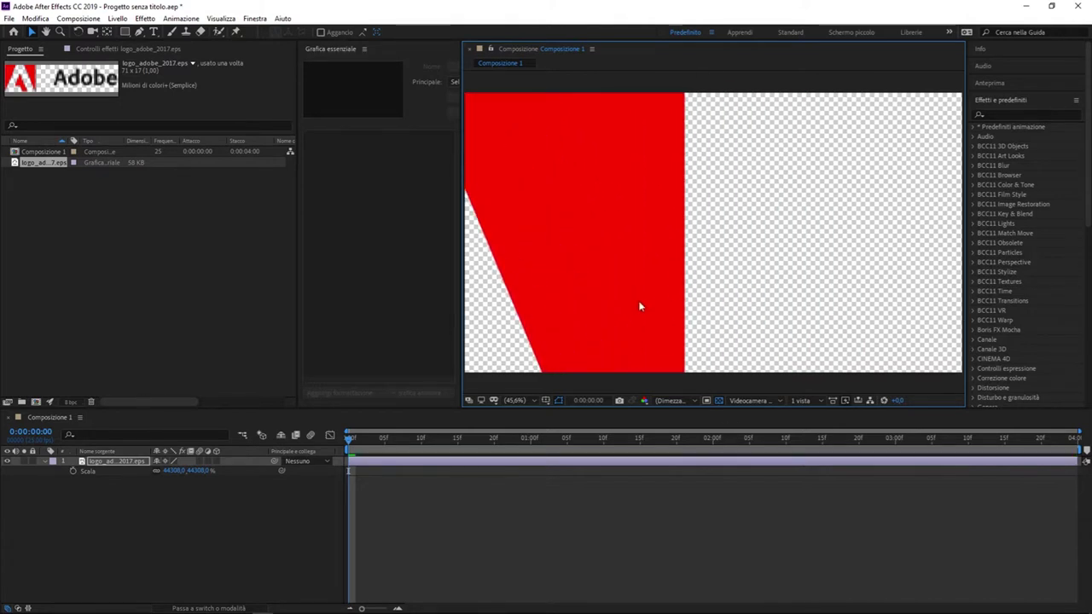
# Back in Premiere Pro, reselect the _2MA1044.JPG clip on V1 to show its 2526 scale
pyautogui.click(242, 606)
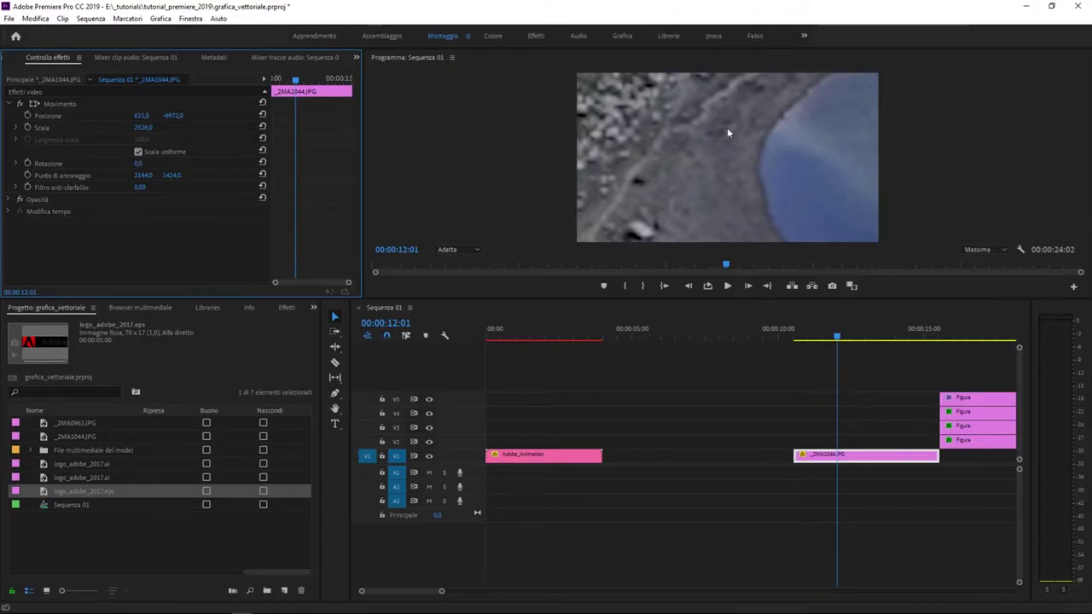
pyautogui.click(817, 403)
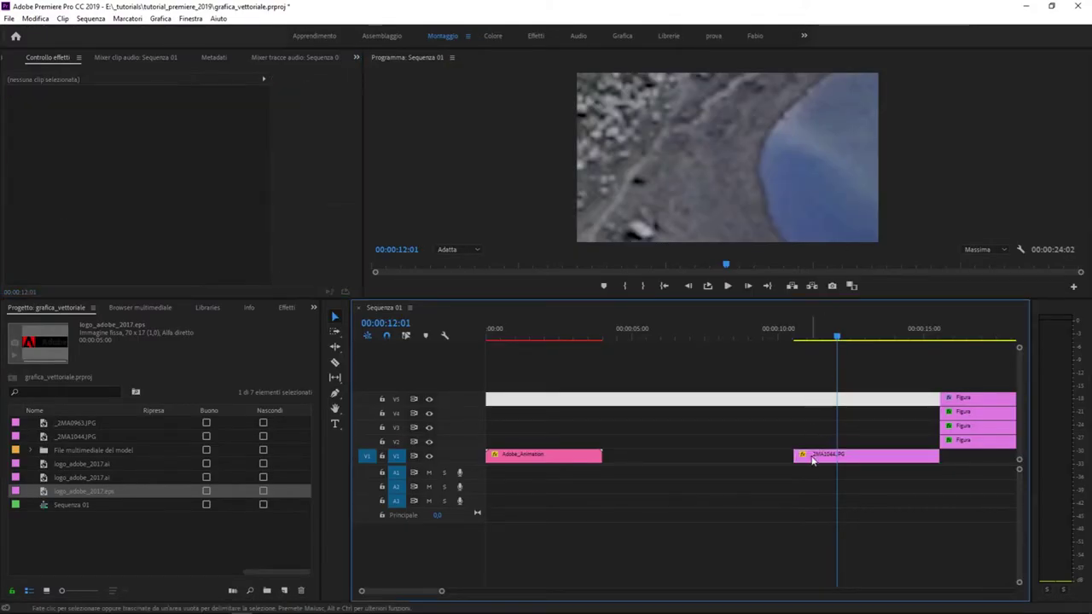
pyautogui.click(812, 458)
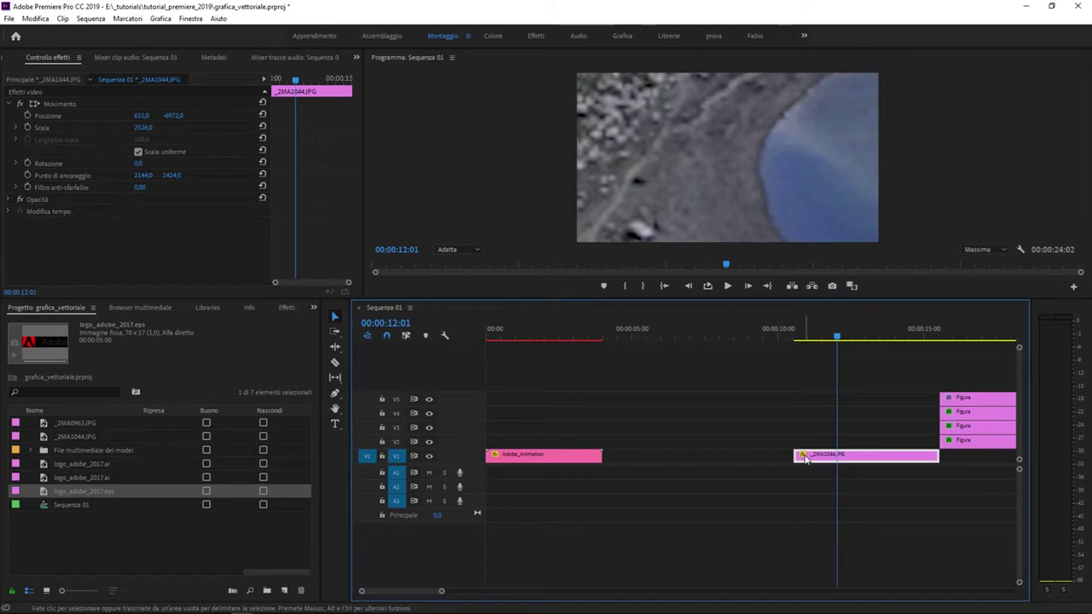
pyautogui.moveTo(224, 609)
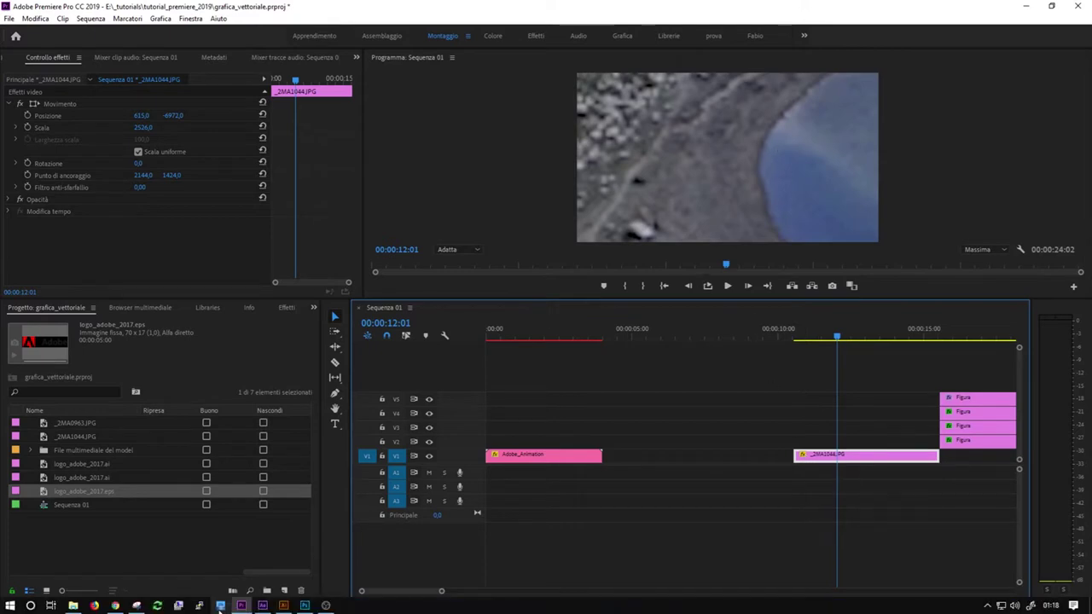
# Back in After Effects, drag the giant red logo right, up, then sideways to examine its sharp edges
pyautogui.click(263, 606)
pyautogui.moveTo(592, 191)
pyautogui.mouseDown()
pyautogui.moveTo(703, 126)
pyautogui.moveTo(631, 319)
pyautogui.mouseUp()
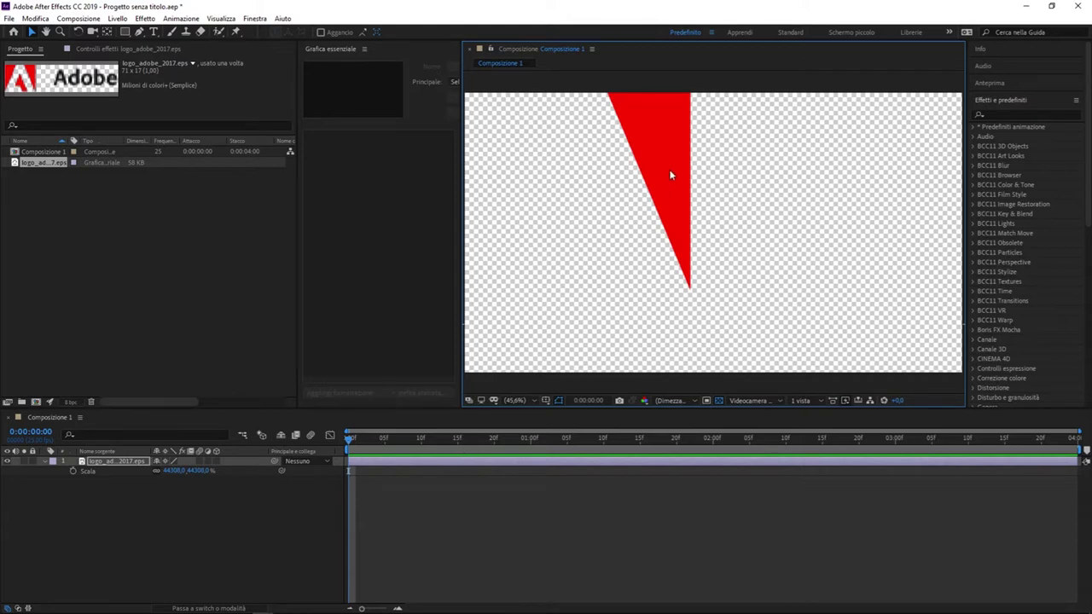
pyautogui.moveTo(694, 239)
pyautogui.mouseDown()
pyautogui.moveTo(544, 248)
pyautogui.moveTo(764, 240)
pyautogui.mouseUp()
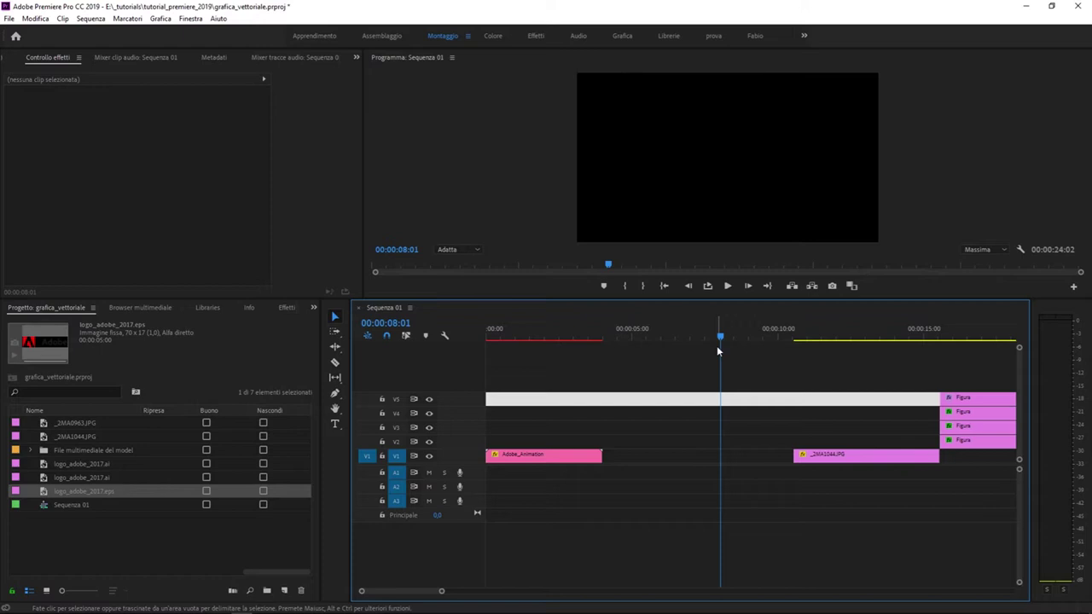
# Import logo_adobe_2017.eps and place it on V1 in the gap between the existing clips
pyautogui.doubleClick(136, 534)
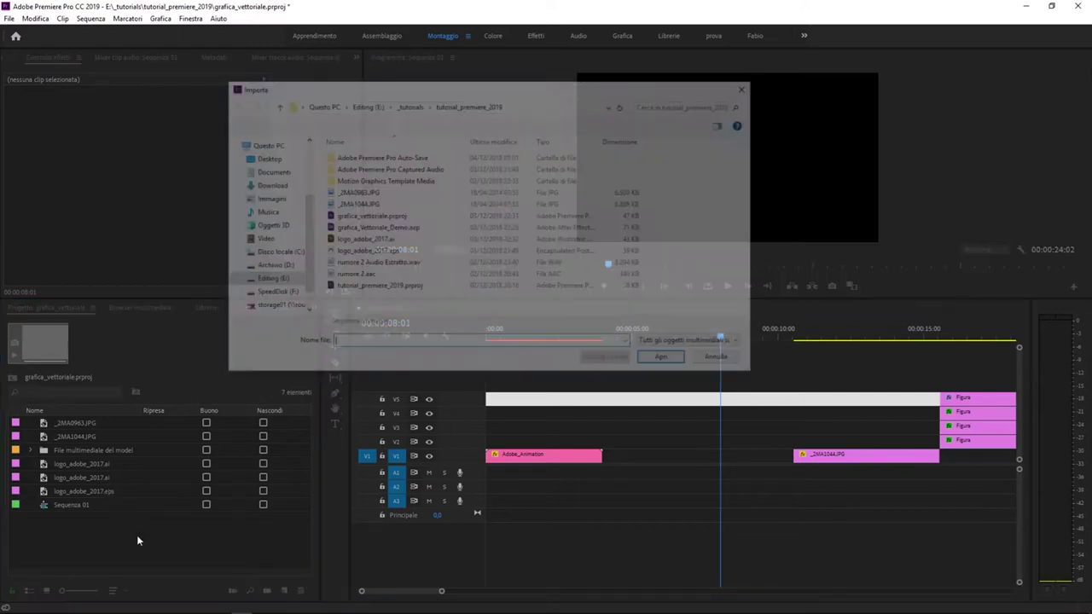
pyautogui.click(412, 256)
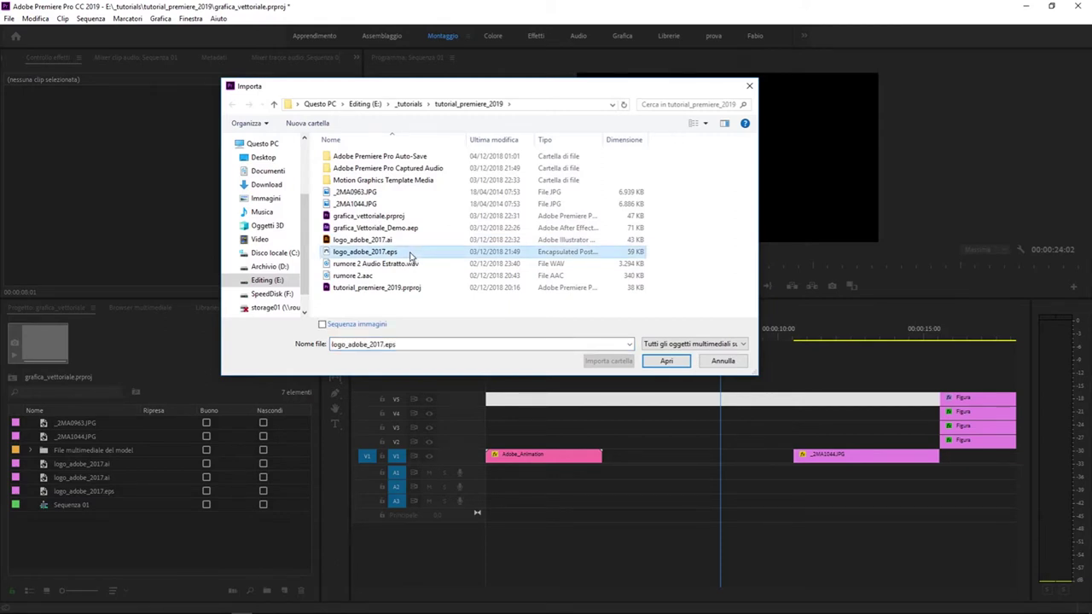
pyautogui.doubleClick(395, 257)
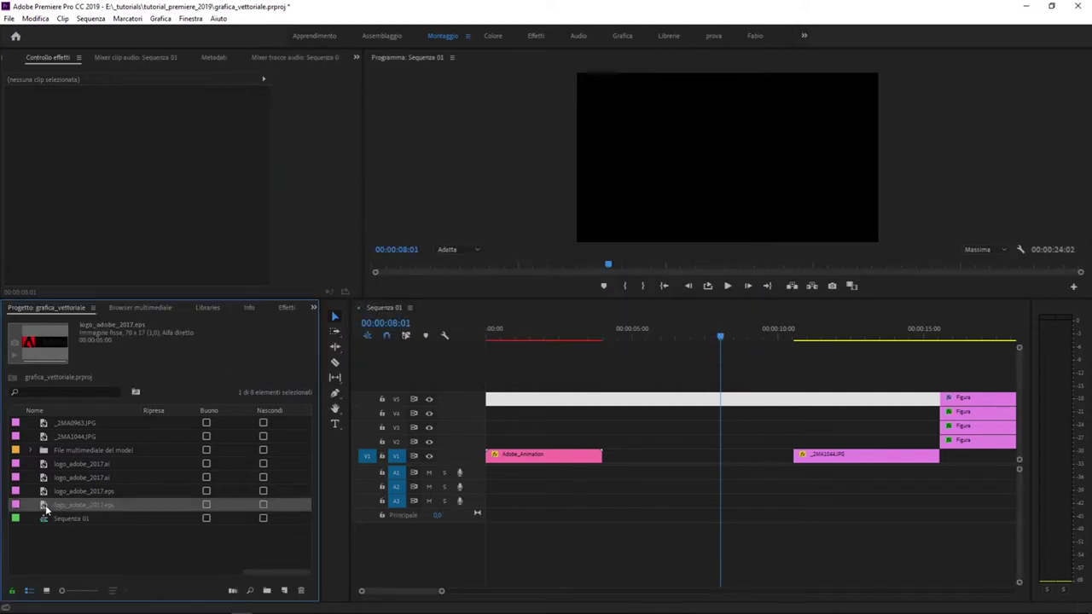
pyautogui.moveTo(44, 504); pyautogui.dragTo(621, 454)
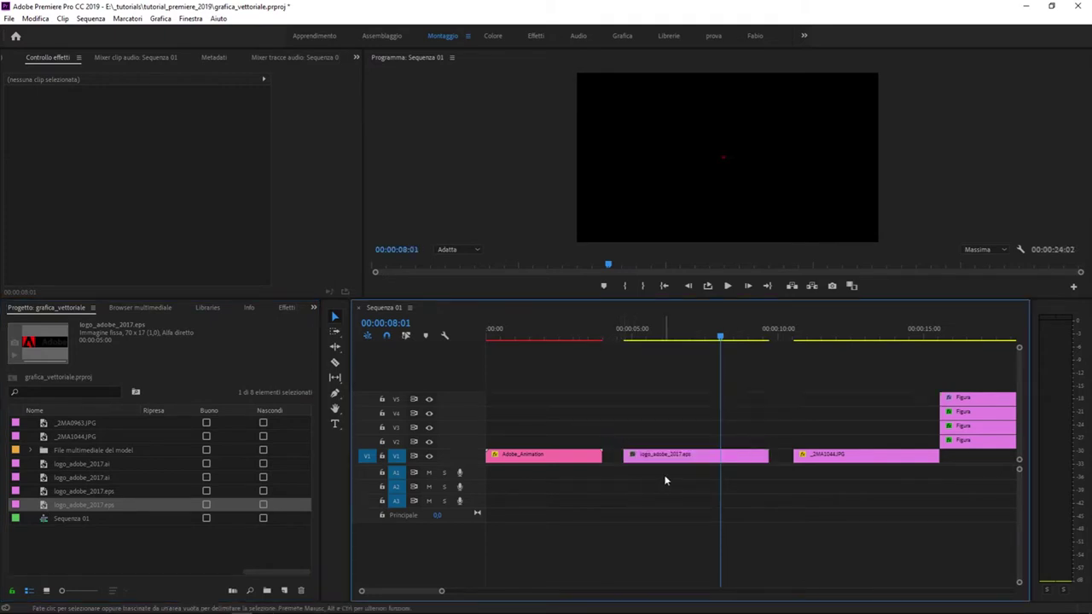
# Park the playhead at 00:00:07:03 over the logo clip and set its Scala to 694
pyautogui.click(696, 458)
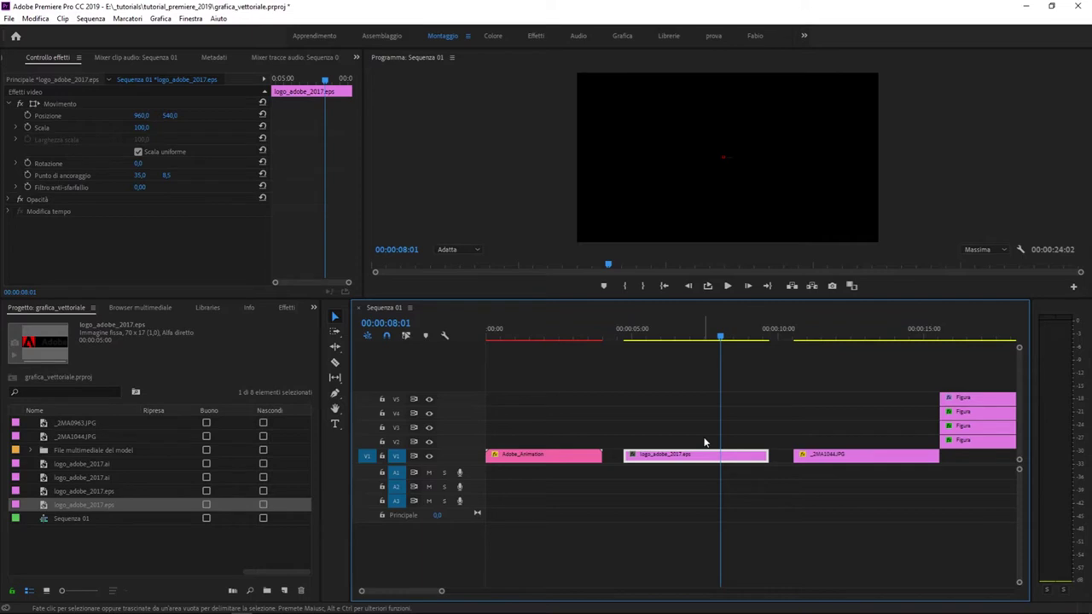
pyautogui.click(834, 337)
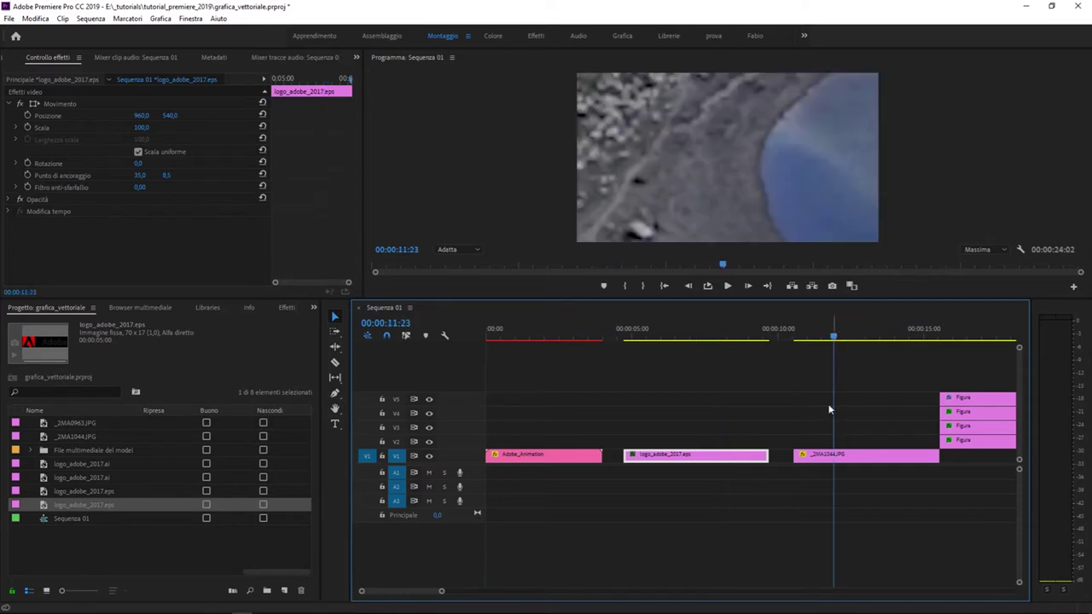
pyautogui.click(695, 338)
pyautogui.hotkey('ctrl', 'a')
pyautogui.click(675, 456)
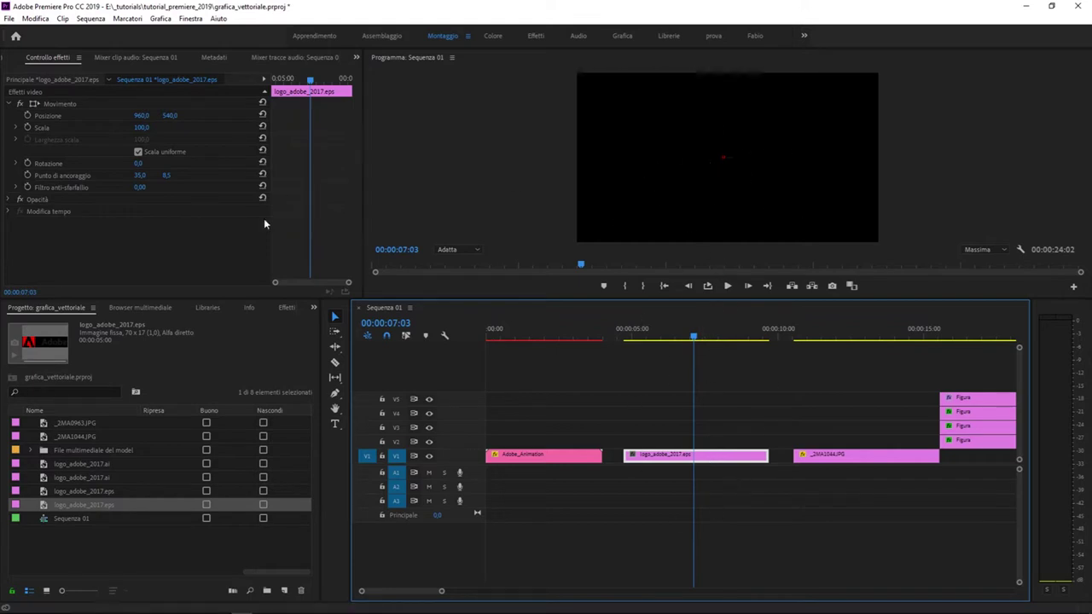
pyautogui.moveTo(157, 127); pyautogui.dragTo(671, 117)
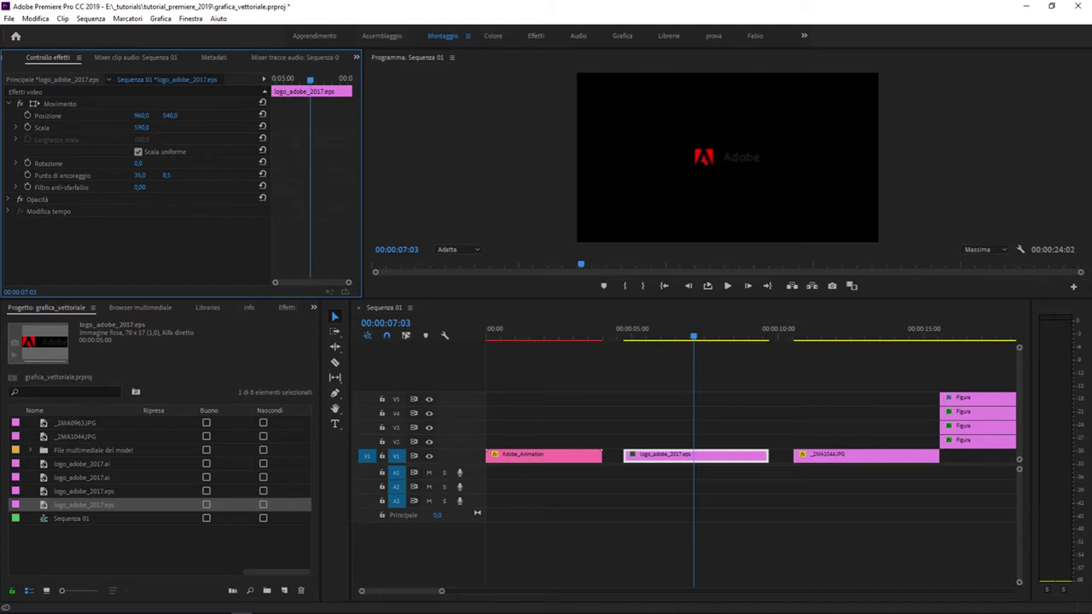
pyautogui.click(1020, 249)
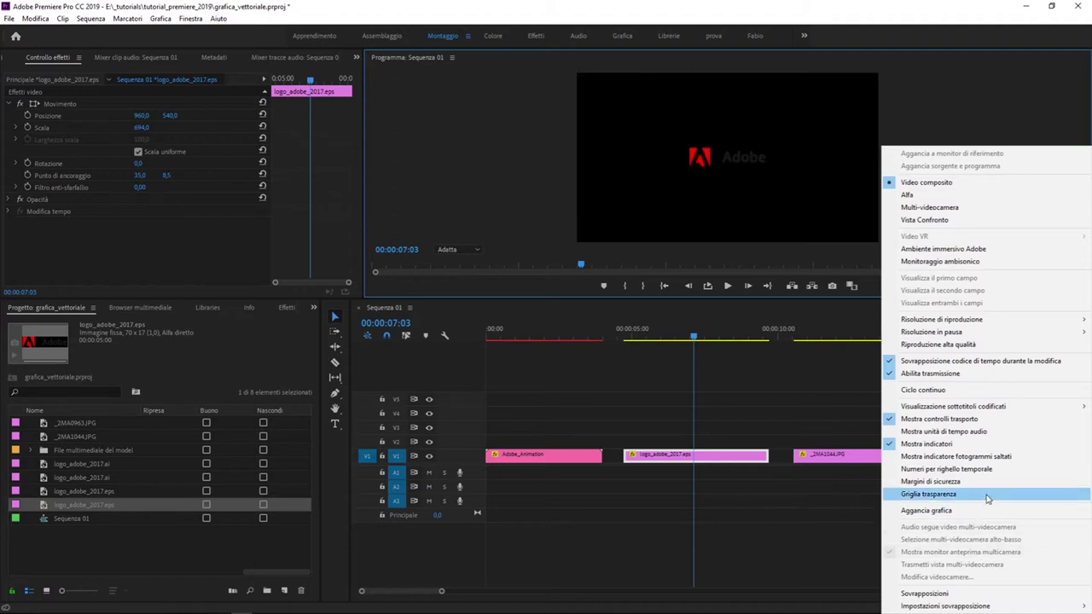
# Turn on Griglia trasparenza, scale the logo to about 2573 and shift it horizontally to frame the red mark
pyautogui.click(987, 495)
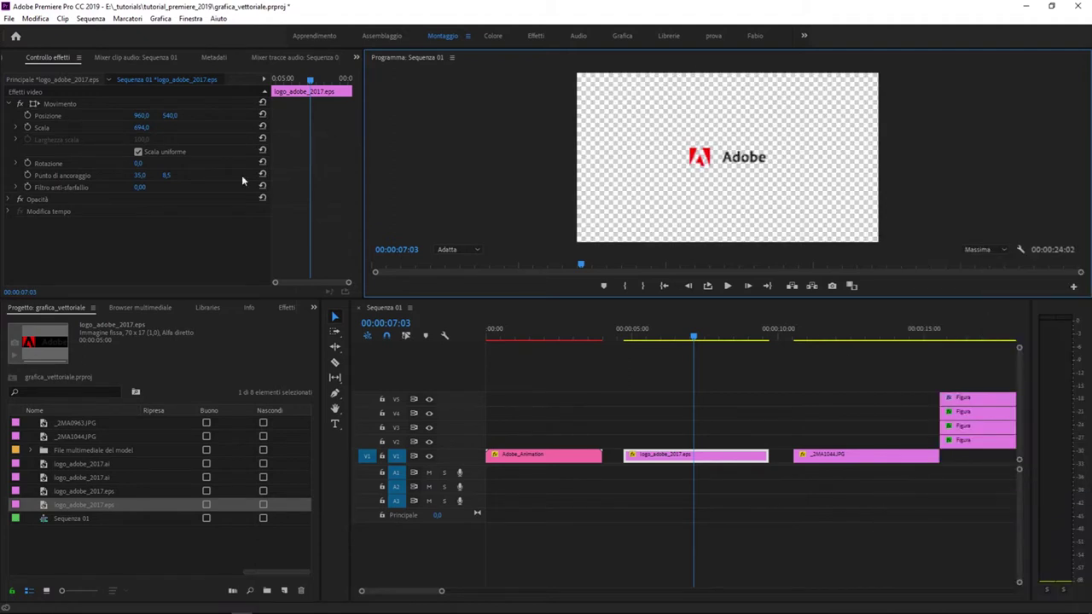
pyautogui.moveTo(141, 127)
pyautogui.mouseDown()
pyautogui.moveTo(683, 127)
pyautogui.moveTo(560, 123)
pyautogui.mouseUp()
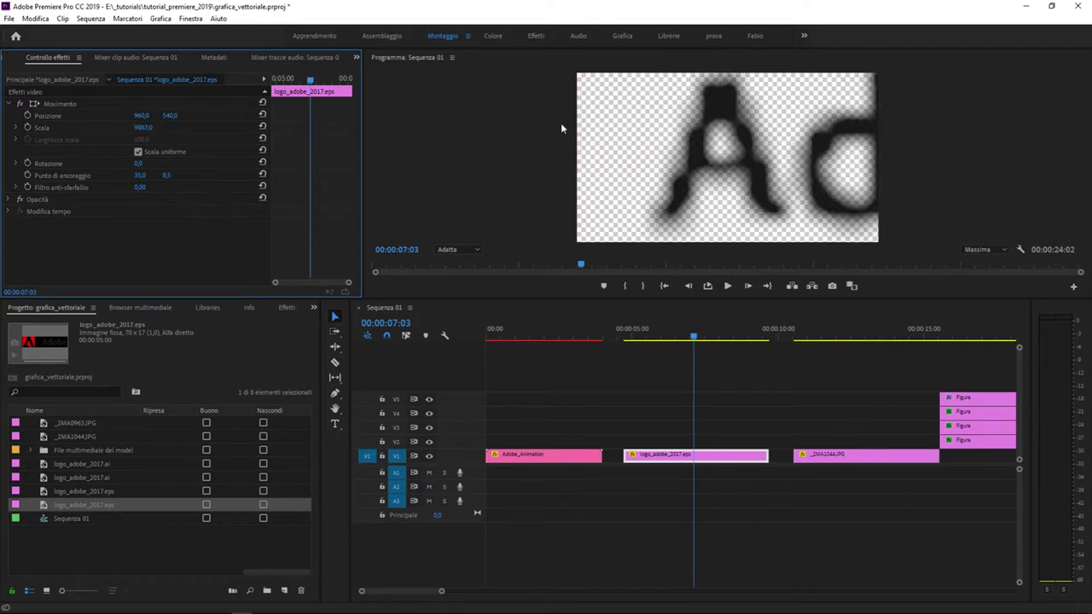
pyautogui.moveTo(142, 115)
pyautogui.mouseDown()
pyautogui.moveTo(333, 115)
pyautogui.moveTo(306, 208)
pyautogui.mouseUp()
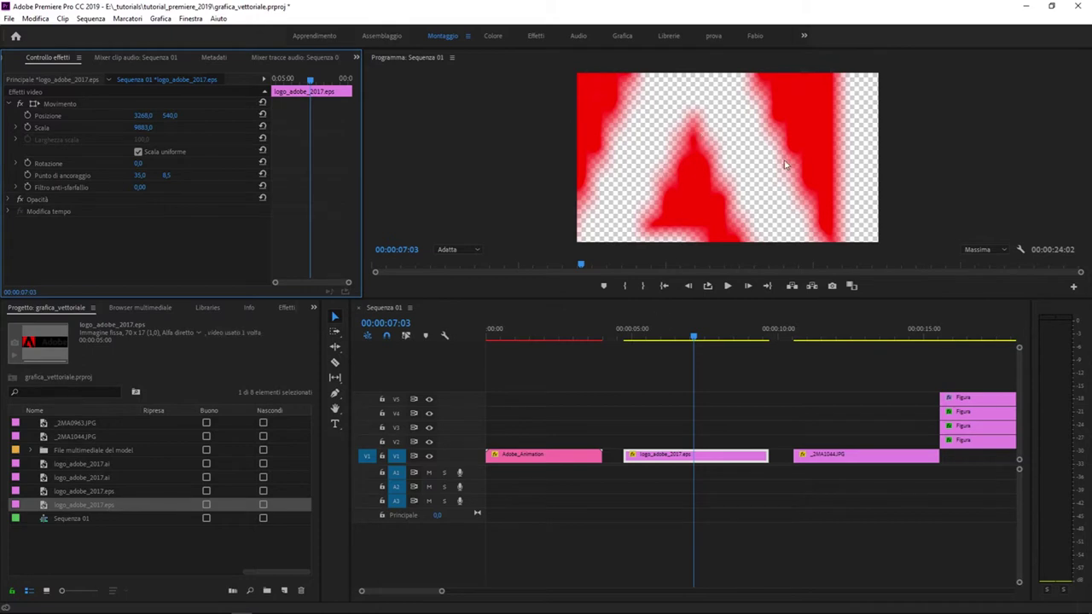
# Push the logo's Scala to about 9155 and inspect its blurry edges in a maximized program monitor
pyautogui.click(709, 200)
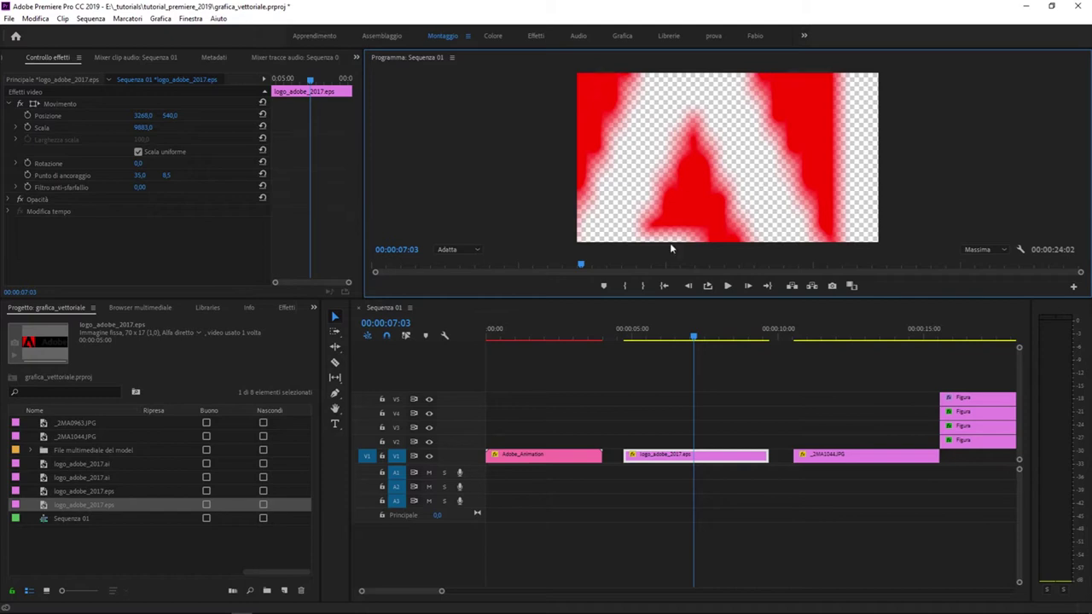
pyautogui.moveTo(140, 127); pyautogui.dragTo(143, 129)
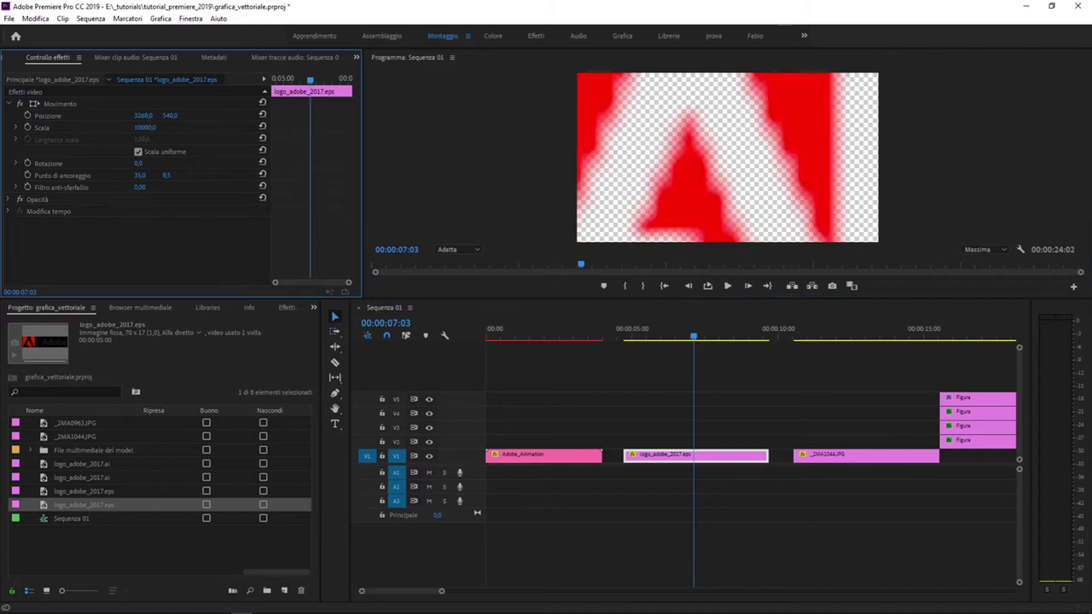
pyautogui.press('`')
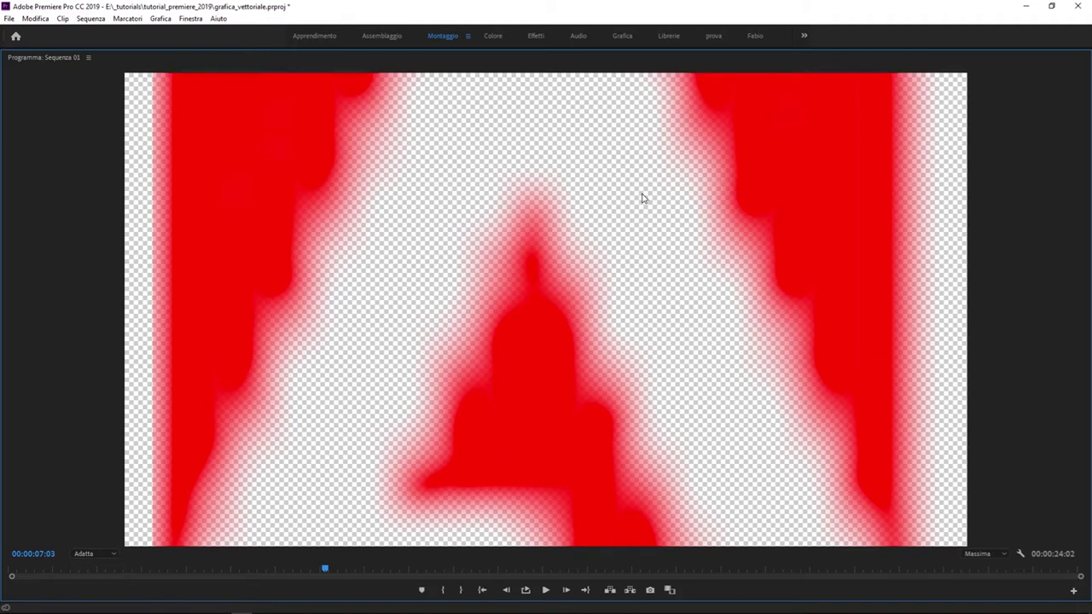
pyautogui.press('`')
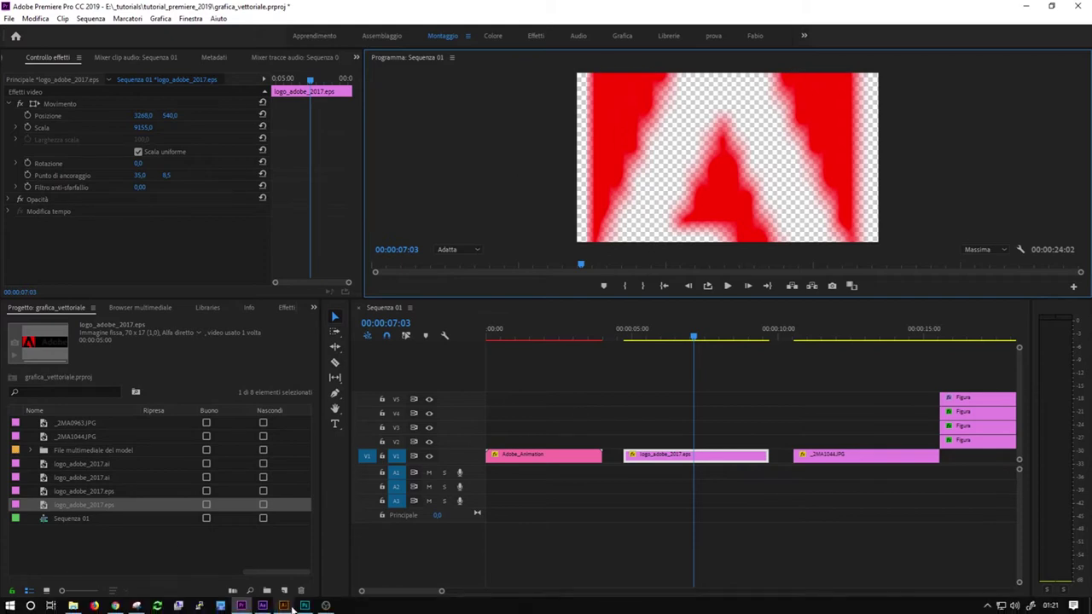
# In After Effects, scrub the composition playhead to 0:00:01:03
pyautogui.click(261, 607)
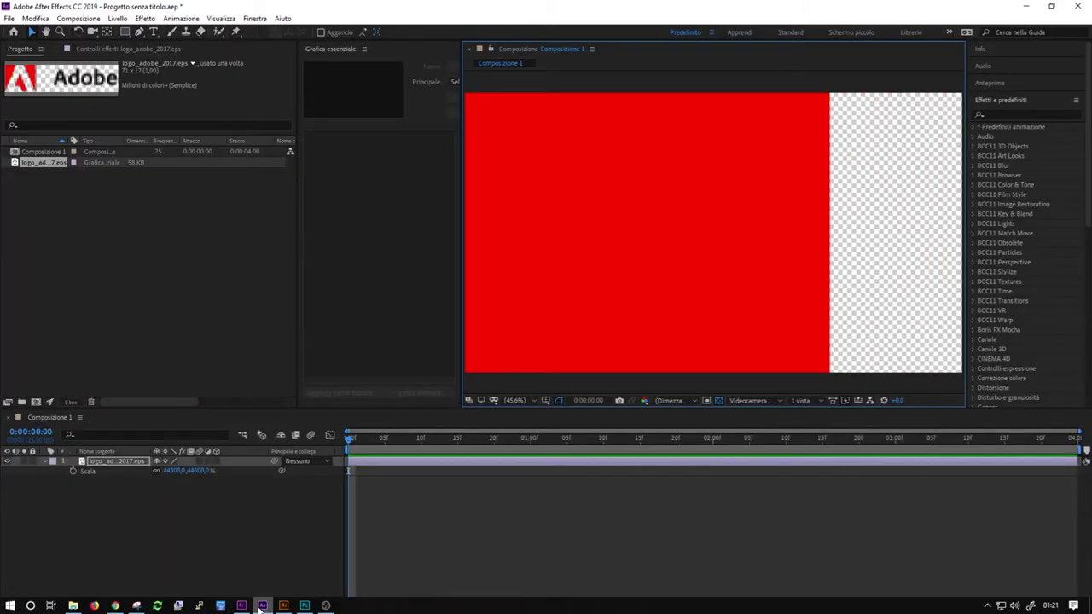
pyautogui.moveTo(442, 446); pyautogui.dragTo(317, 467)
pyautogui.click(480, 440)
pyautogui.click(566, 439)
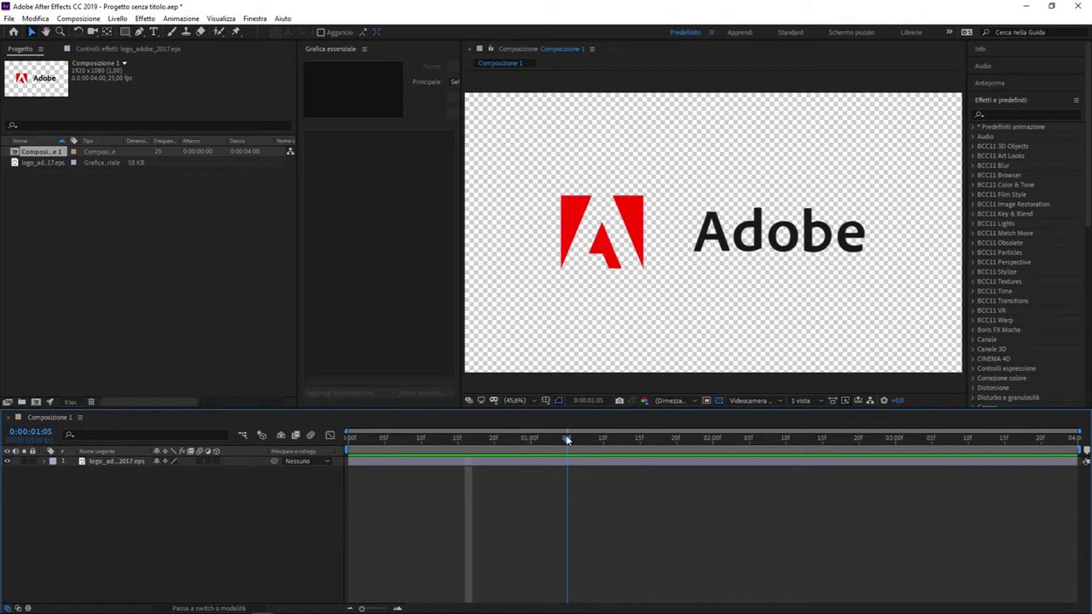
pyautogui.moveTo(568, 440); pyautogui.dragTo(553, 440)
# Select the logo layer and widen the Composition viewer to show the whole logo
pyautogui.click(368, 203)
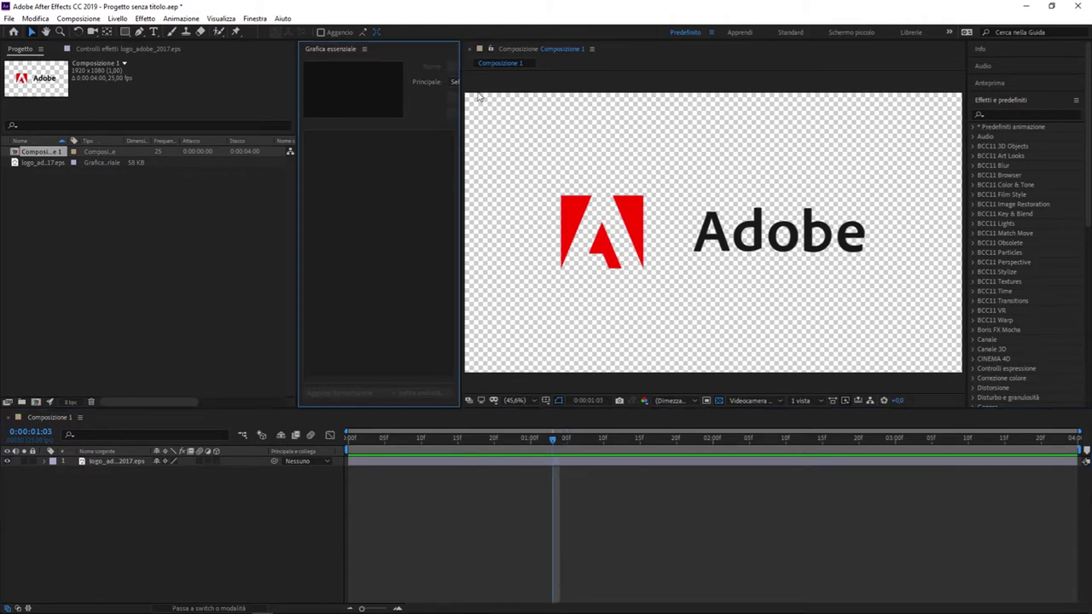
pyautogui.moveTo(462, 100); pyautogui.dragTo(729, 105)
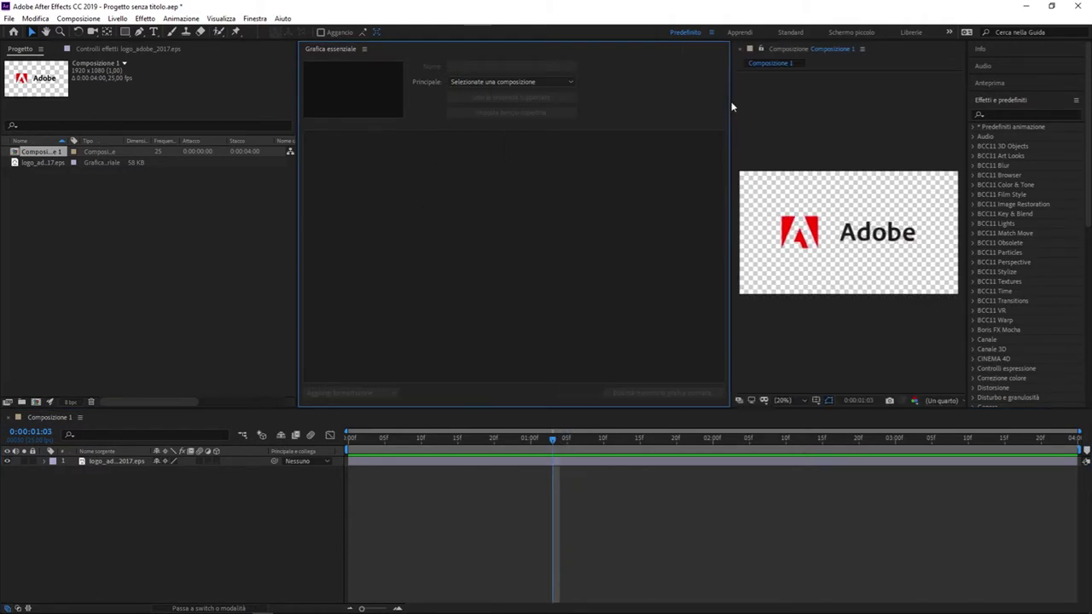
pyautogui.click(159, 527)
pyautogui.click(95, 461)
pyautogui.click(471, 285)
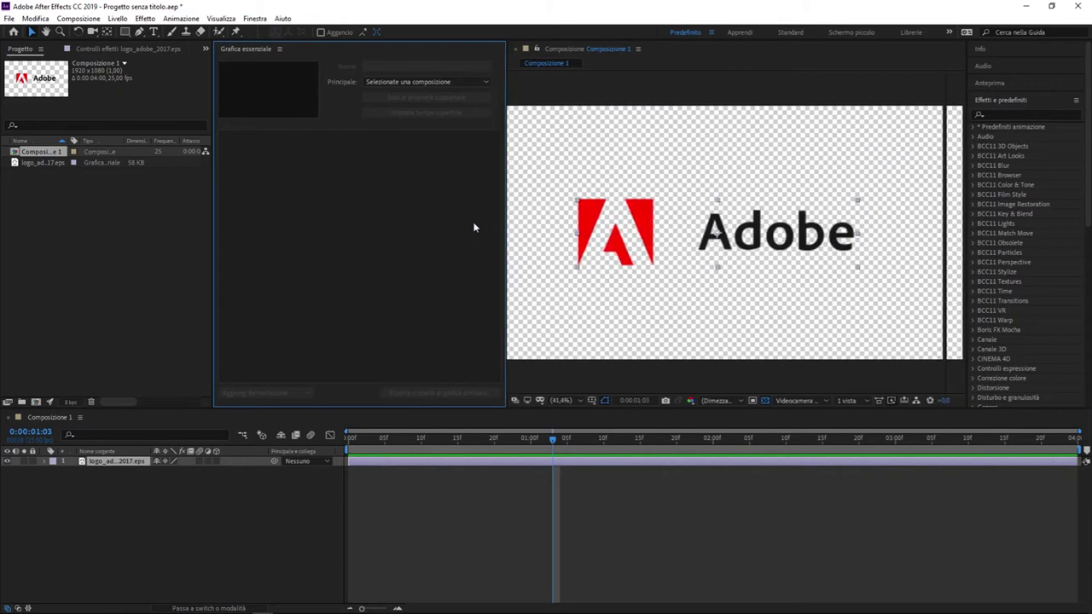
pyautogui.moveTo(722, 176); pyautogui.dragTo(473, 227)
# Check the logo_adobe_2017.eps clip's Motion settings in Premiere, then bring up the original logo in Illustrator
pyautogui.click(241, 605)
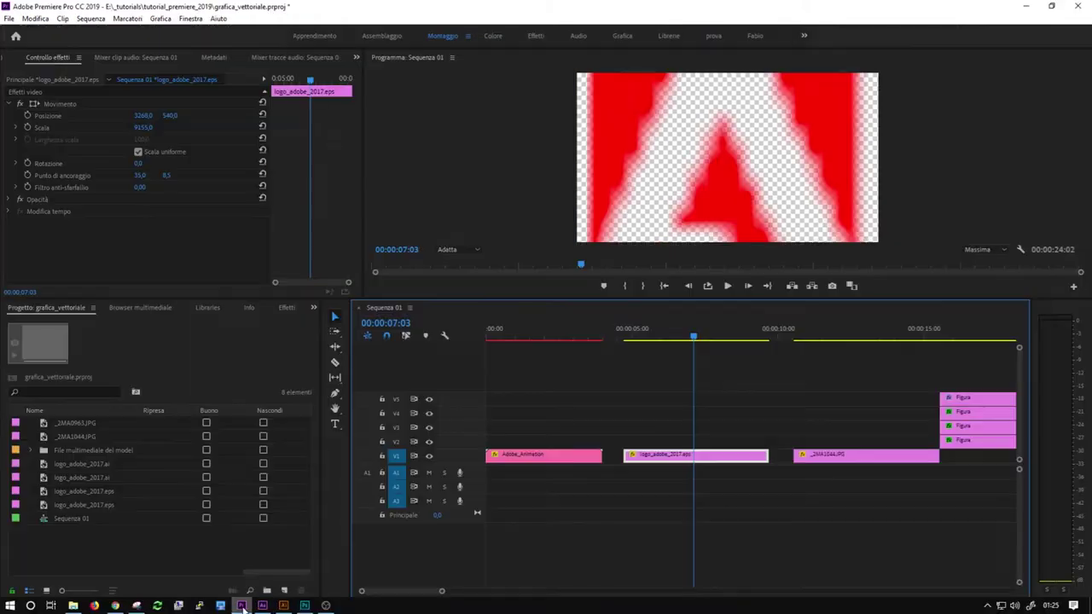
pyautogui.click(735, 455)
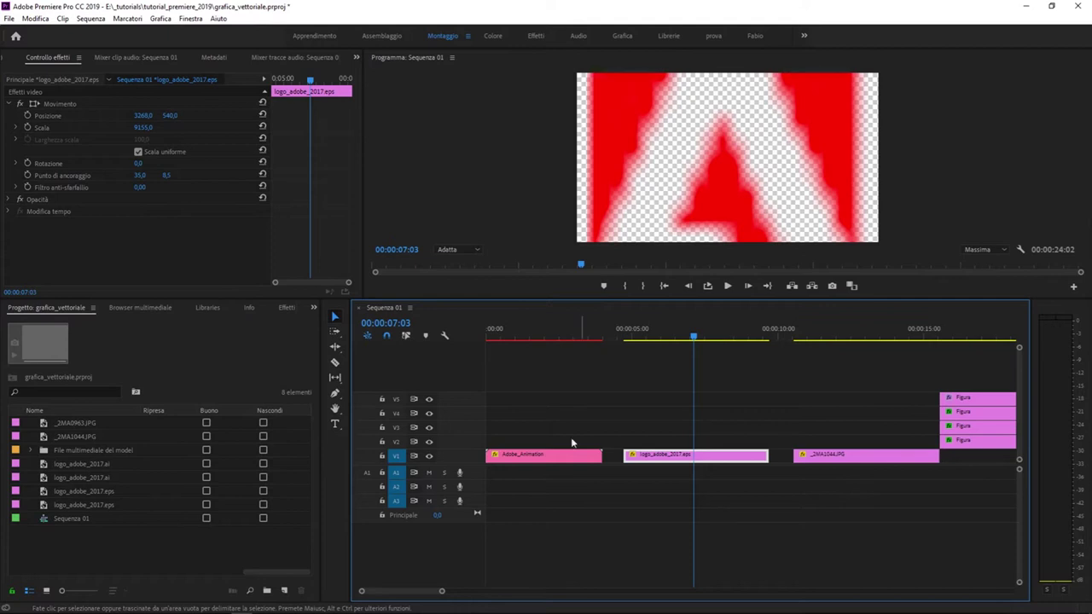
pyautogui.moveTo(243, 611)
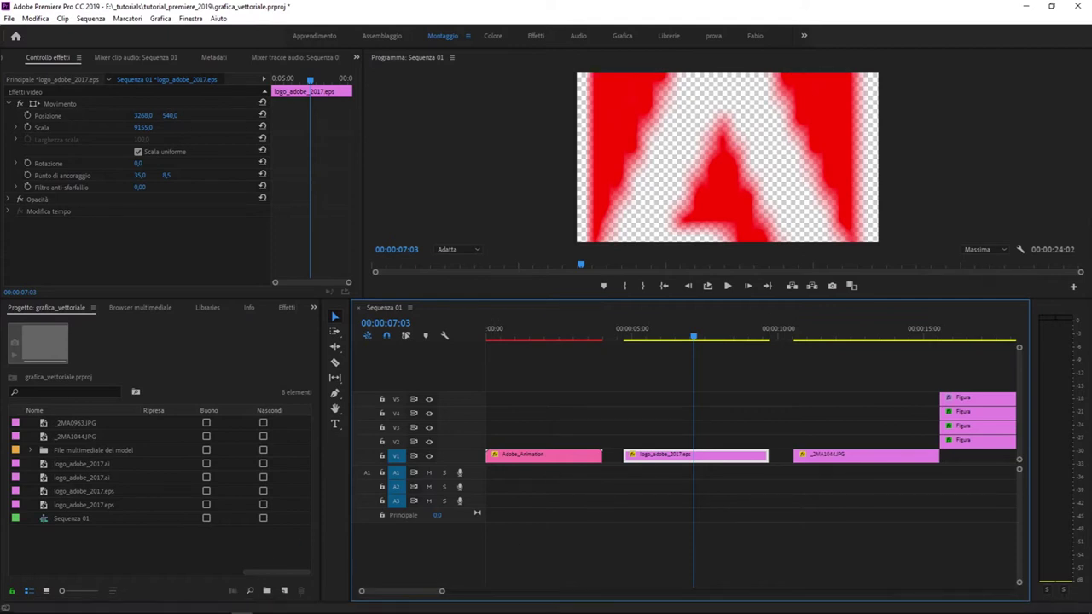
pyautogui.click(284, 607)
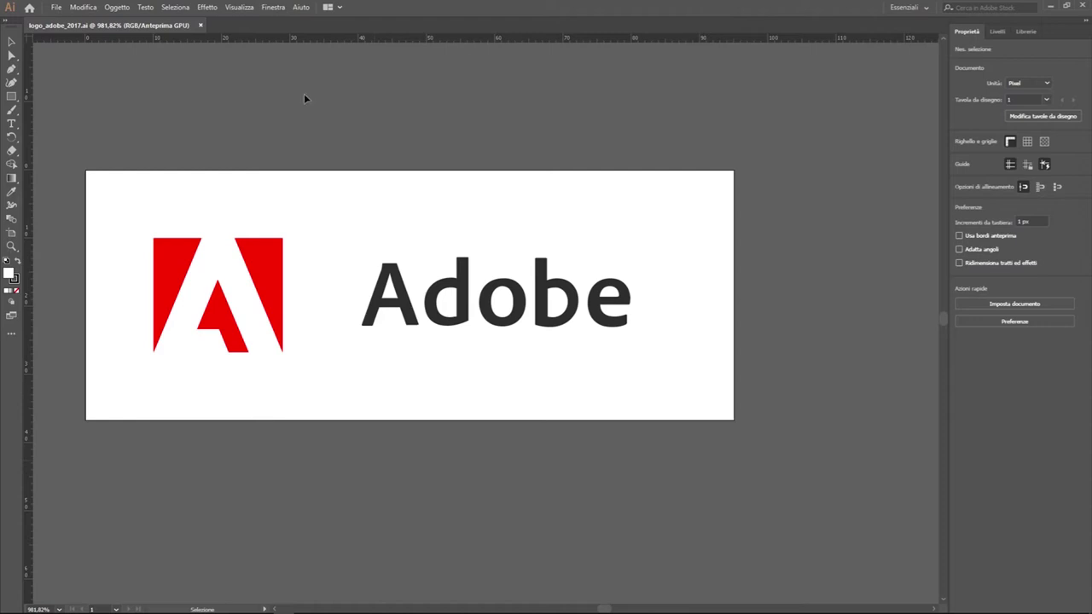
# Leave Illustrator's vector logo and bring After Effects to the front
pyautogui.moveTo(264, 609)
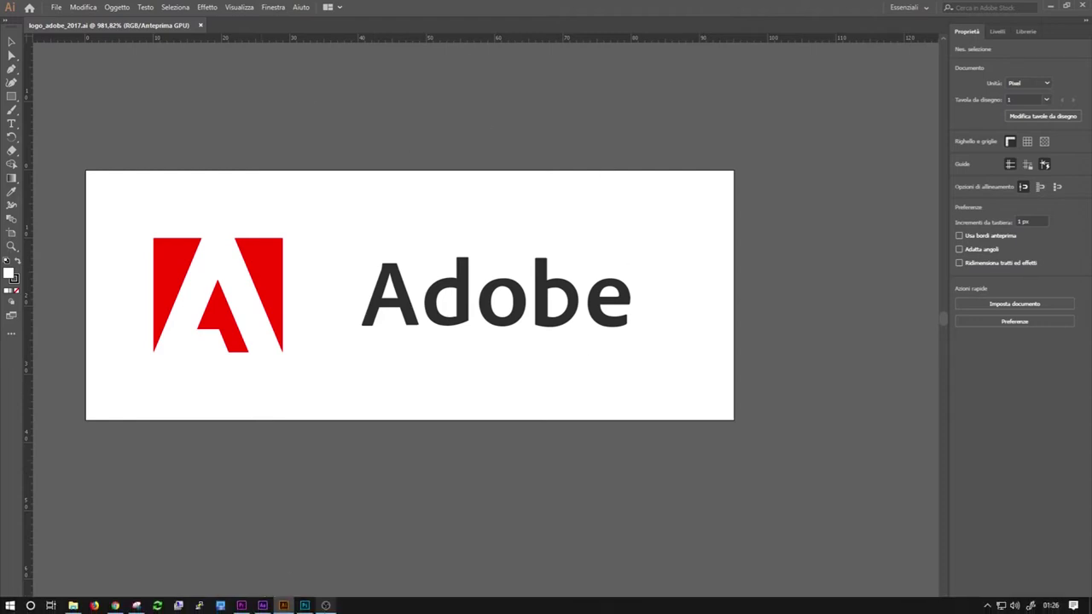
pyautogui.click(266, 608)
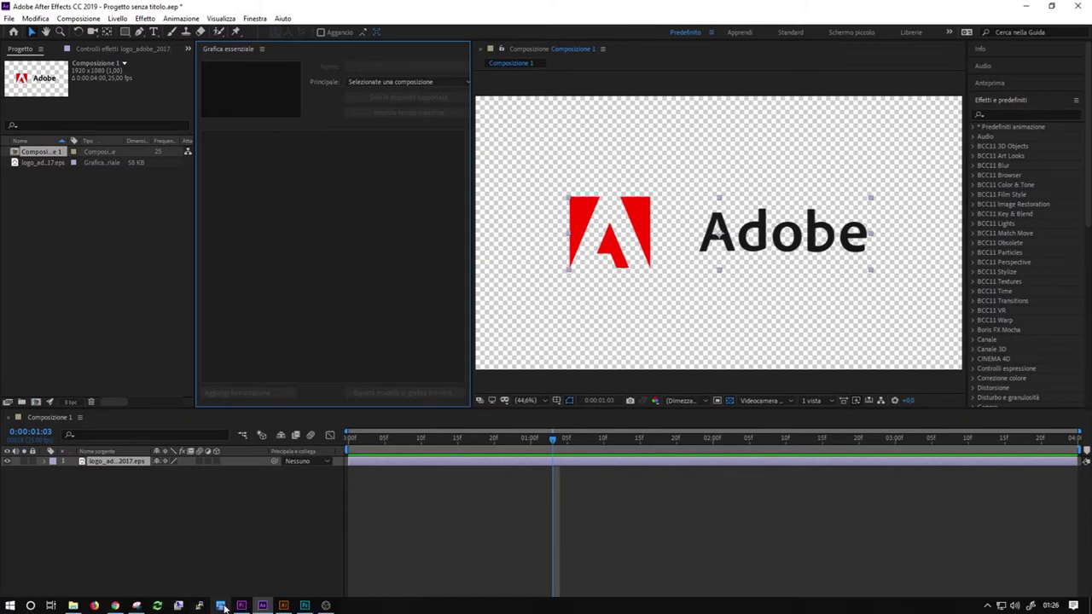
# Return to Premiere Pro and select the blurry logo_adobe_2017.eps clip scaled to 9155
pyautogui.click(242, 606)
pyautogui.click(707, 375)
pyautogui.click(687, 454)
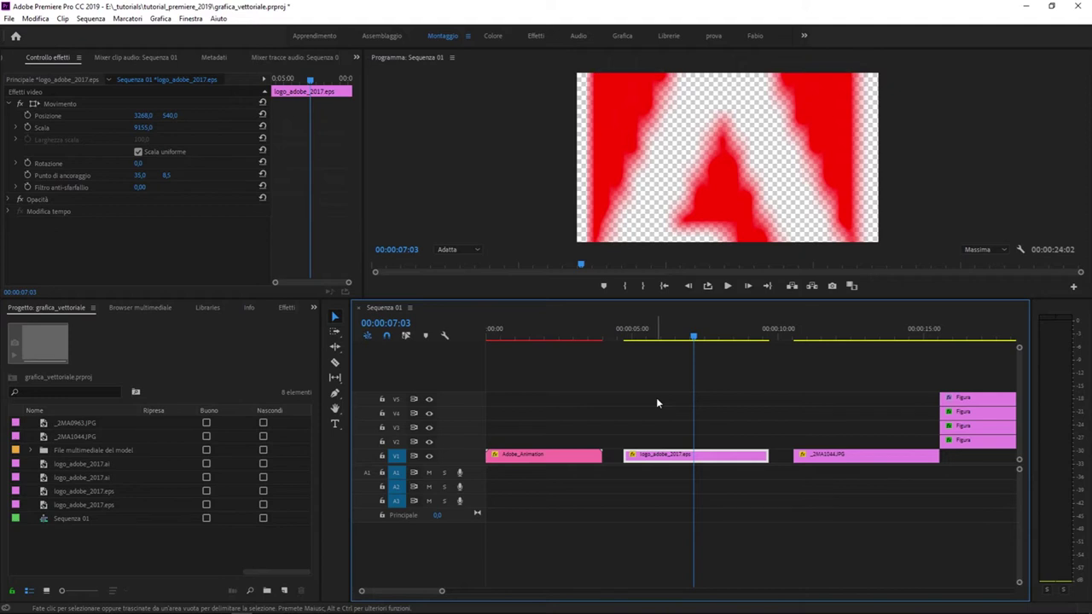
# Scrub to the yellow circle graphic and turn off Griglia trasparenza in the program monitor
pyautogui.moveTo(794, 336)
pyautogui.mouseDown()
pyautogui.moveTo(1017, 337)
pyautogui.moveTo(751, 366)
pyautogui.mouseUp()
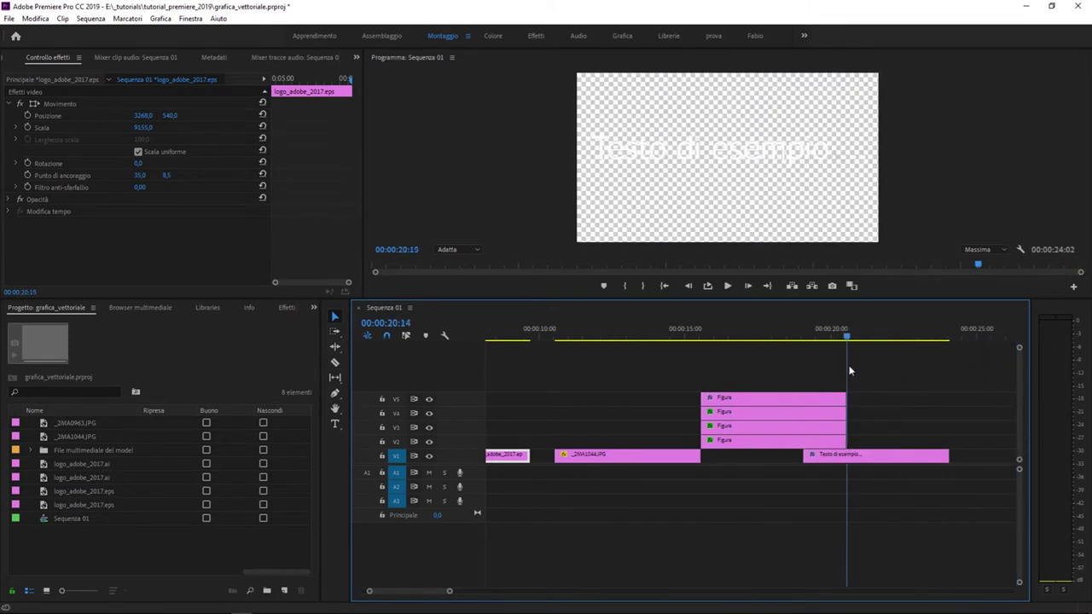
pyautogui.moveTo(751, 370)
pyautogui.mouseDown()
pyautogui.moveTo(716, 370)
pyautogui.moveTo(773, 367)
pyautogui.mouseUp()
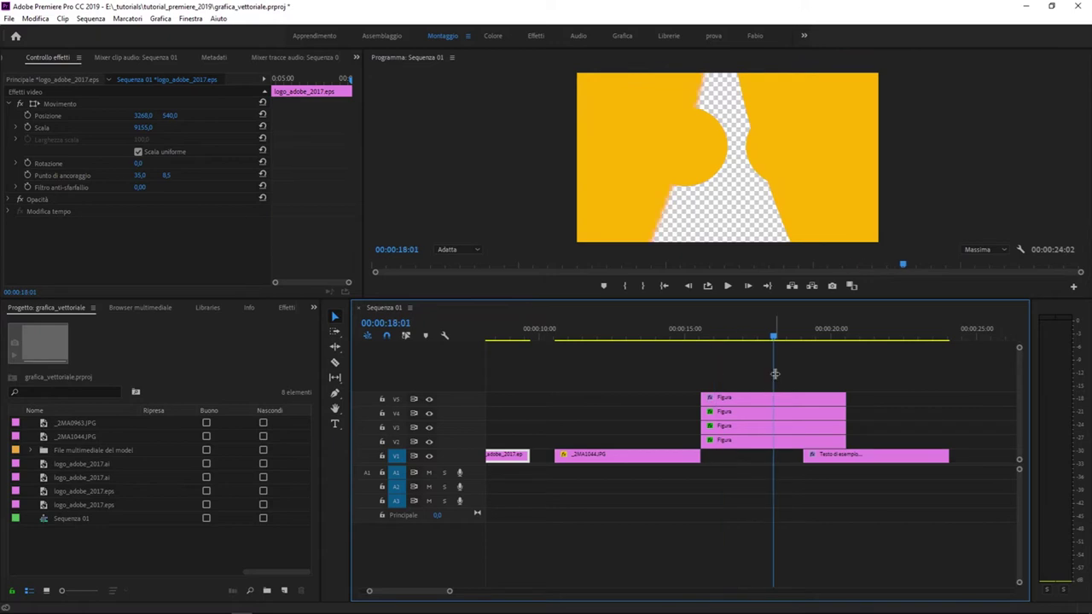
pyautogui.click(1020, 249)
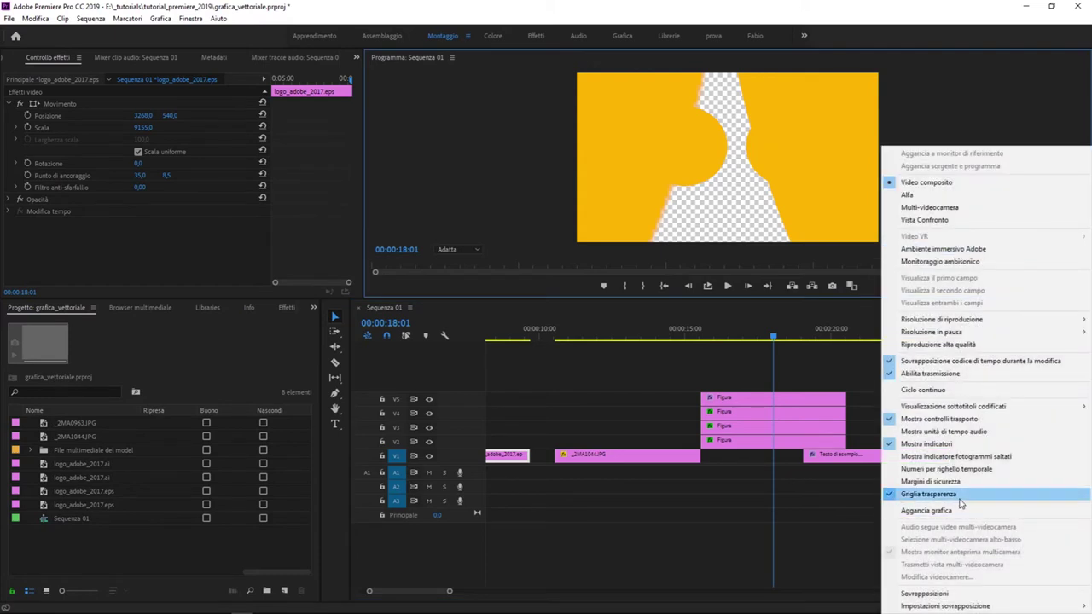
pyautogui.click(961, 495)
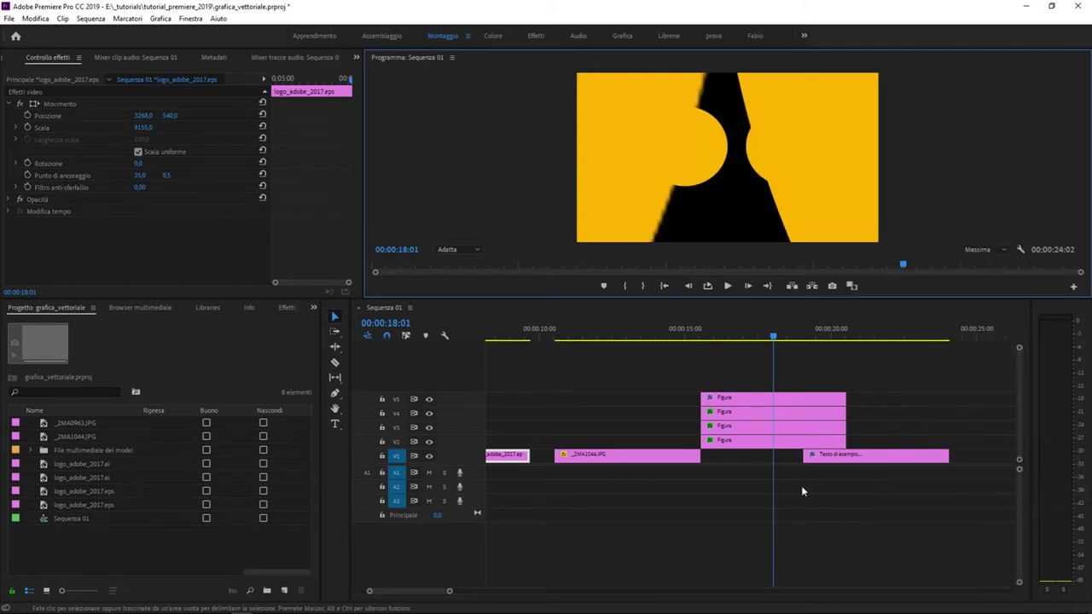
# Hide the lower shape track and select the top Figura clip
pyautogui.click(429, 441)
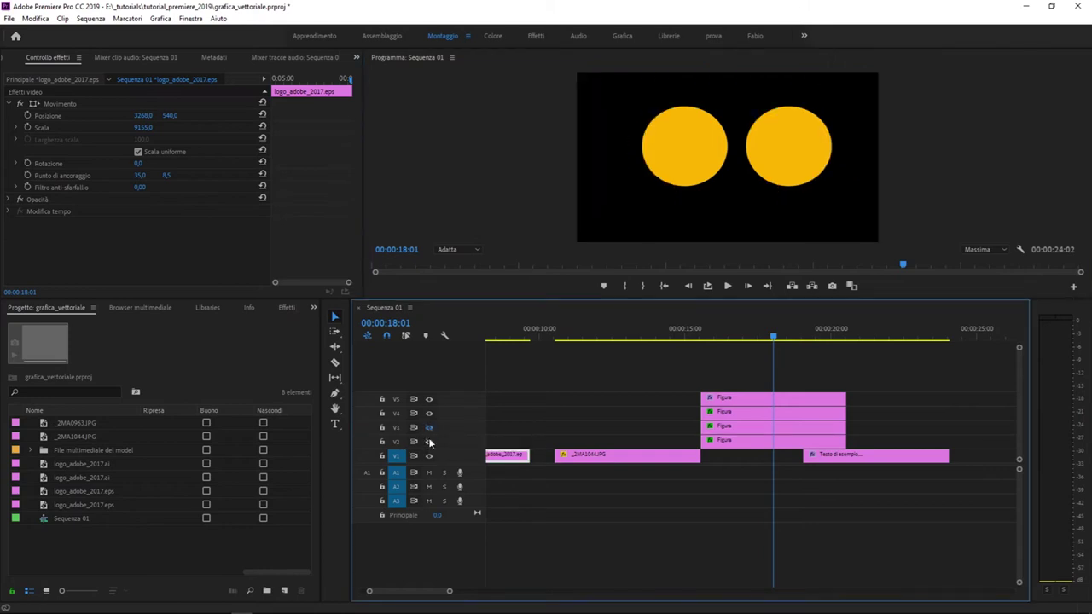
pyautogui.click(790, 377)
pyautogui.moveTo(809, 368); pyautogui.dragTo(768, 397)
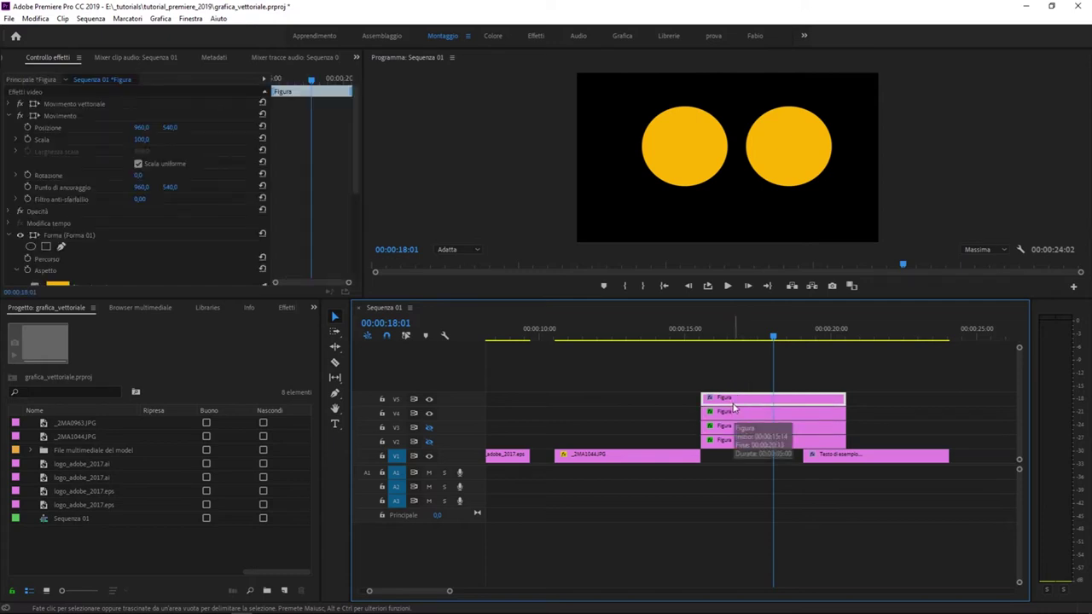
# Move the V2 and V3 Figura clips and the text clip later, to about 00:00:23
pyautogui.moveTo(702, 377); pyautogui.dragTo(739, 413)
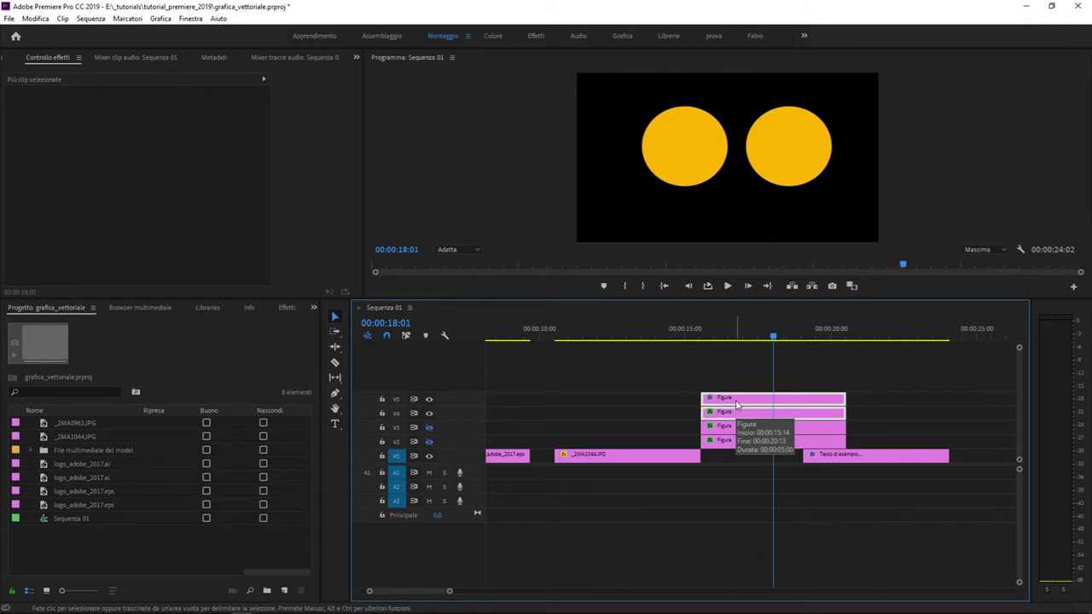
pyautogui.moveTo(847, 374)
pyautogui.mouseDown()
pyautogui.moveTo(742, 434)
pyautogui.moveTo(729, 460)
pyautogui.mouseUp()
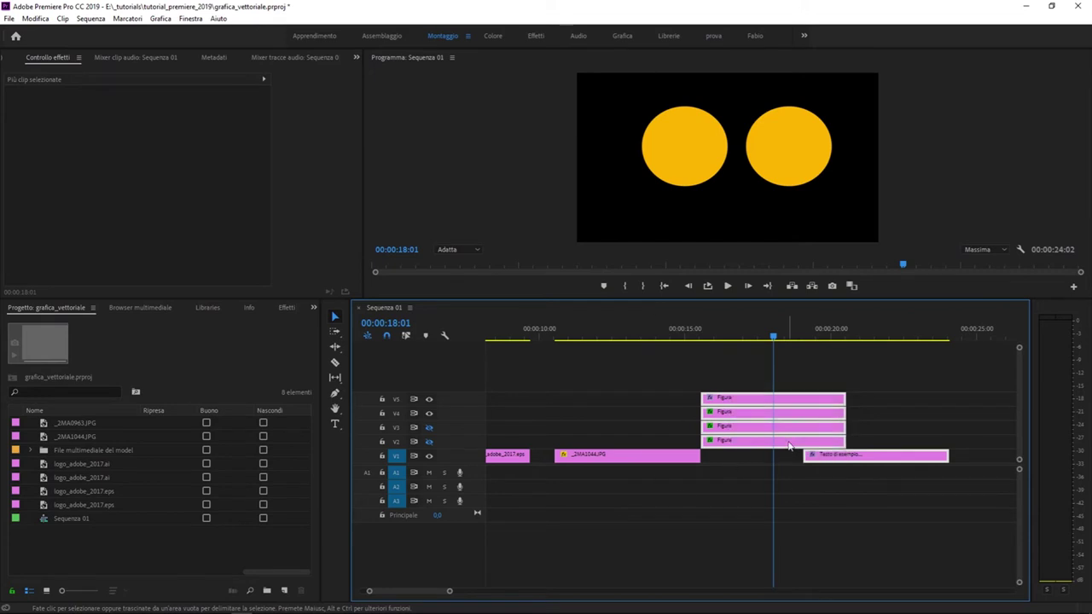
pyautogui.click(161, 19)
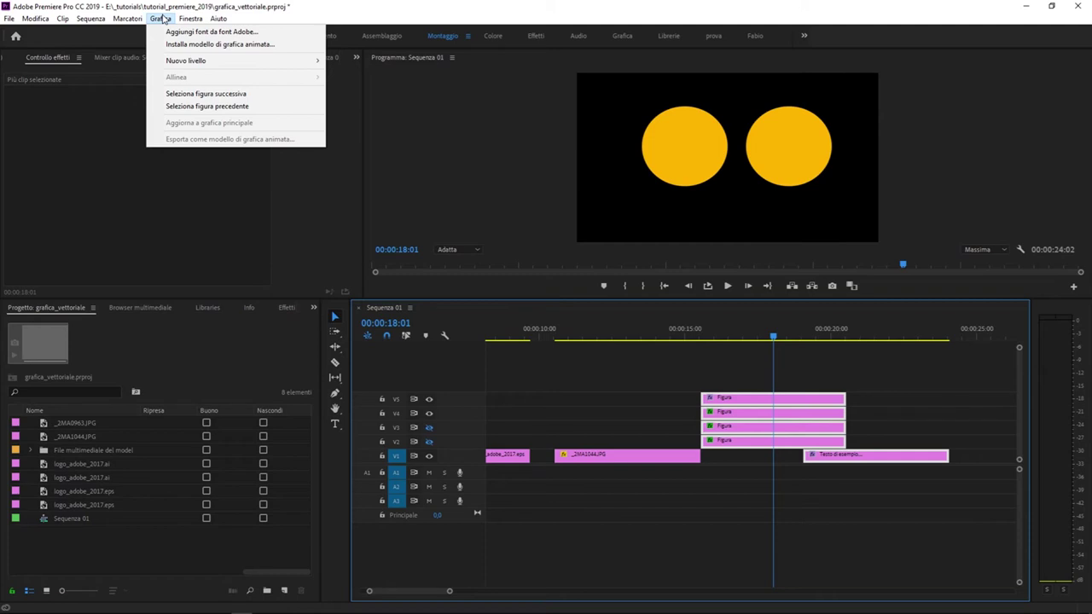
pyautogui.moveTo(190, 18)
pyautogui.click(744, 381)
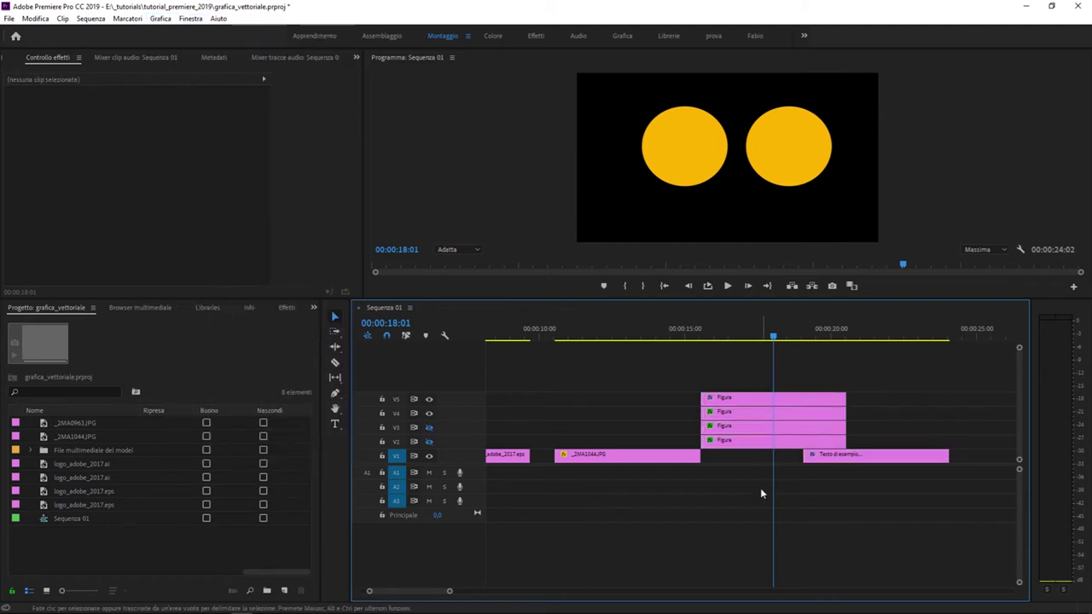
pyautogui.moveTo(752, 484); pyautogui.dragTo(838, 421)
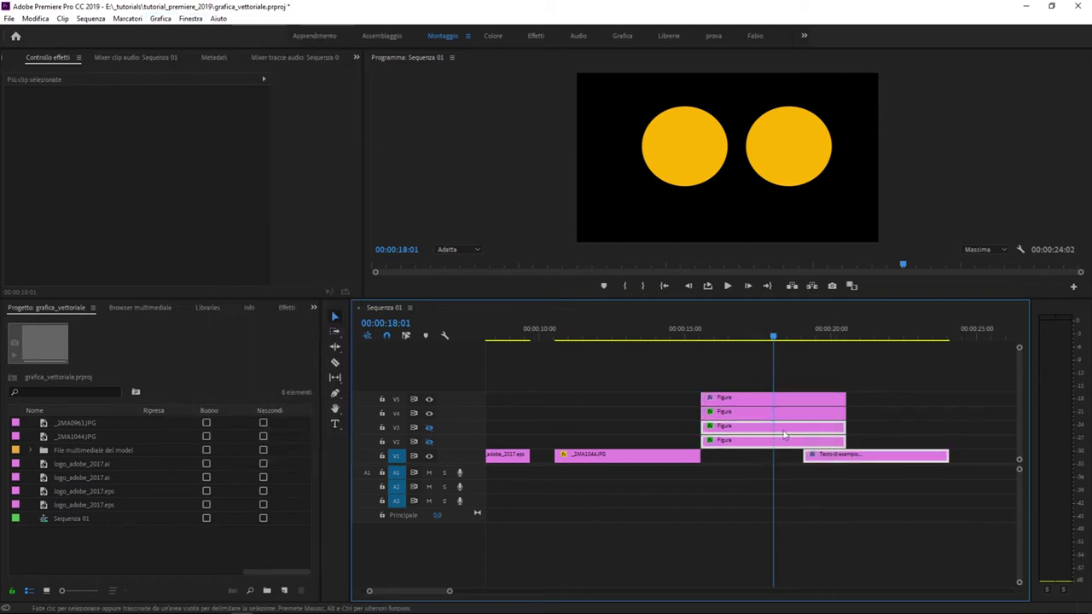
pyautogui.moveTo(784, 435); pyautogui.dragTo(950, 435)
# Delete the logo and _2MA1044.JPG photo clips from V1
pyautogui.click(646, 455)
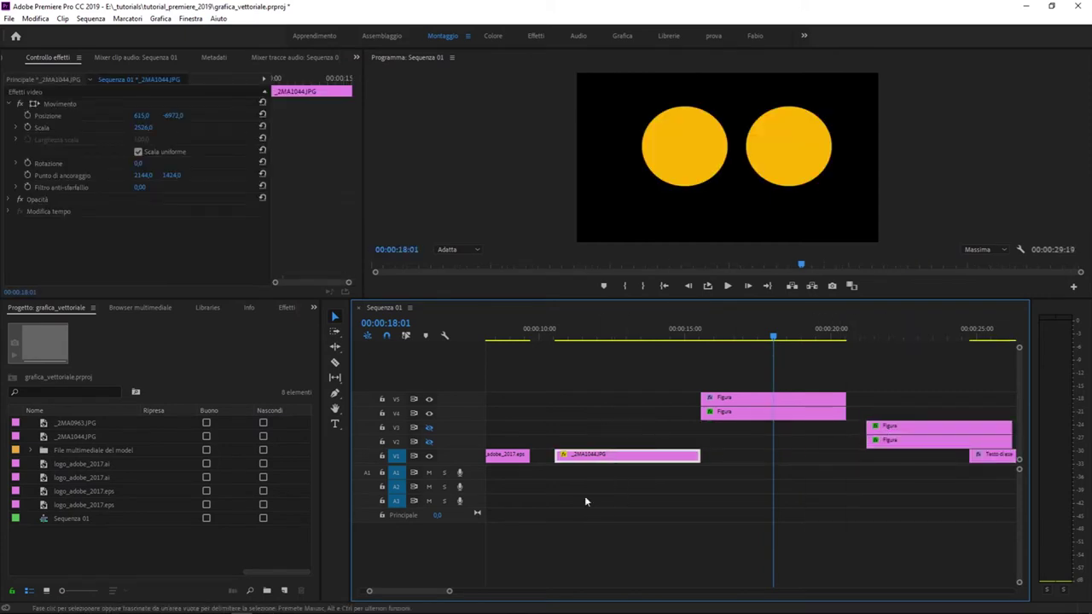
pyautogui.moveTo(584, 501); pyautogui.dragTo(440, 452)
pyautogui.press('Delete')
# Move the V4 and V5 Figura clips to about 8 seconds and check each circle by toggling V5
pyautogui.moveTo(840, 372)
pyautogui.mouseDown()
pyautogui.moveTo(793, 426)
pyautogui.moveTo(560, 390)
pyautogui.moveTo(558, 404)
pyautogui.mouseUp()
pyautogui.click(576, 335)
pyautogui.click(611, 398)
pyautogui.click(607, 413)
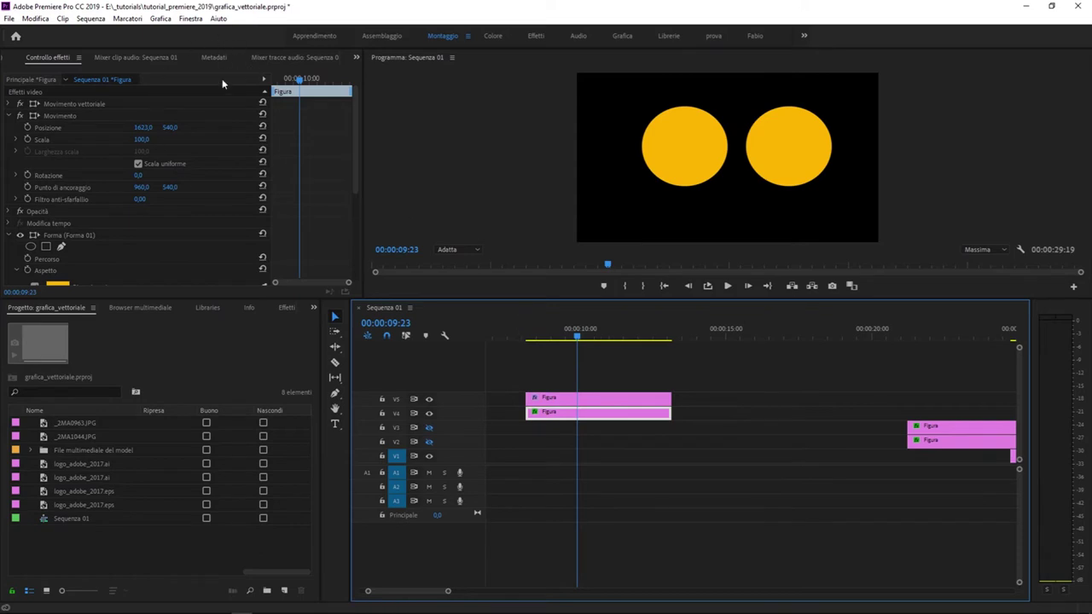
pyautogui.scroll(-3, 125, 256)
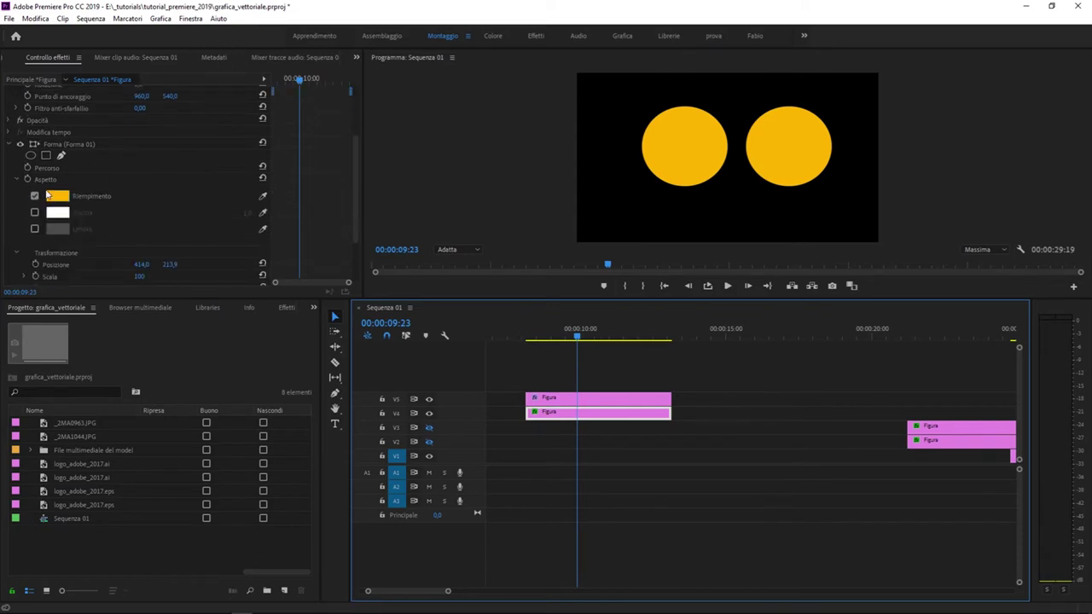
pyautogui.scroll(3, 86, 185)
pyautogui.click(429, 398)
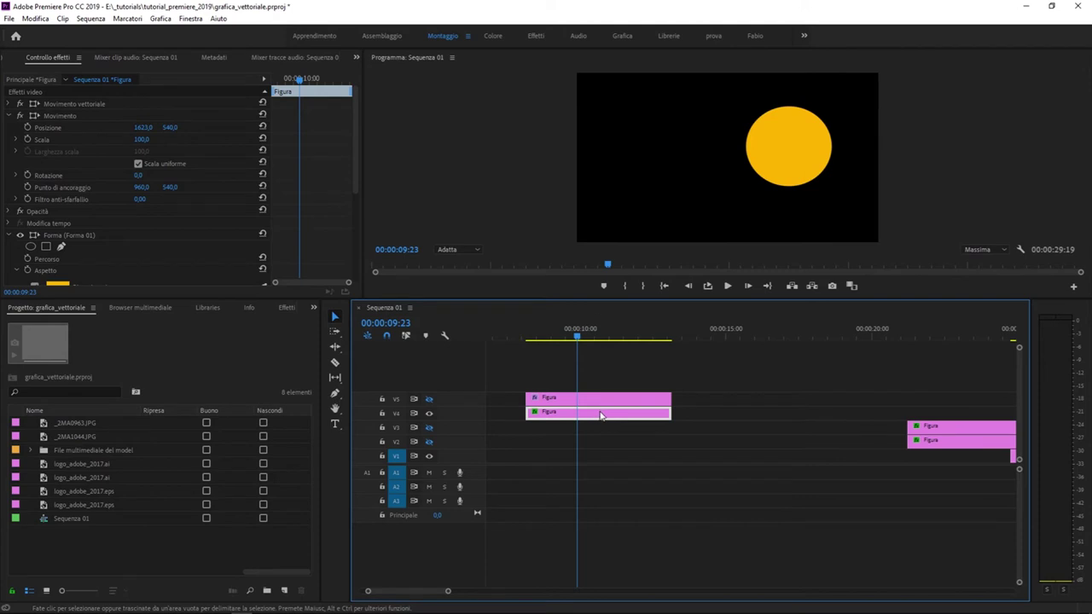
pyautogui.click(602, 398)
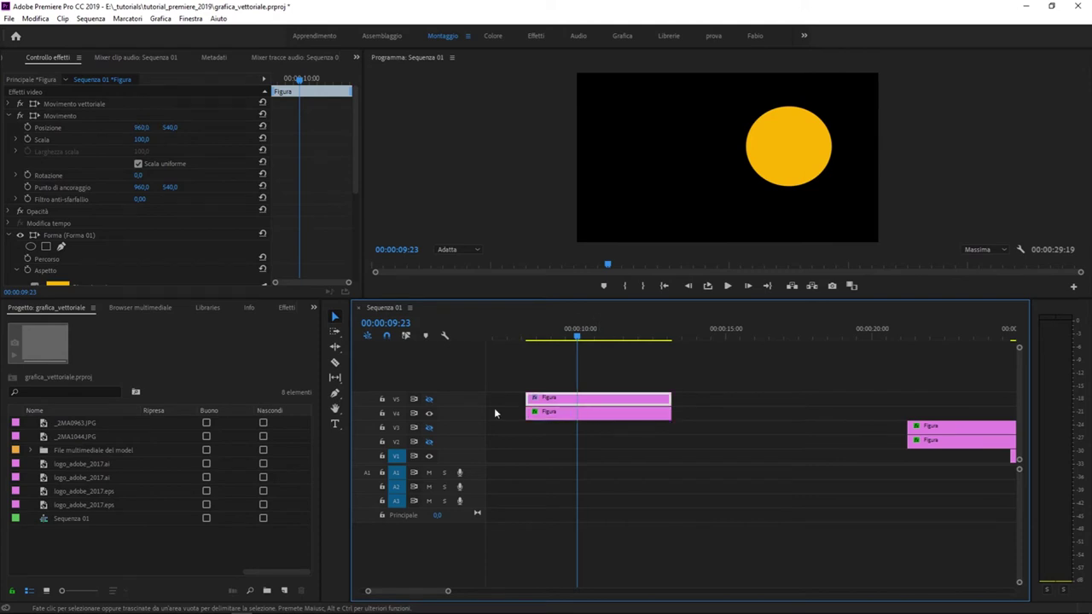
pyautogui.click(430, 399)
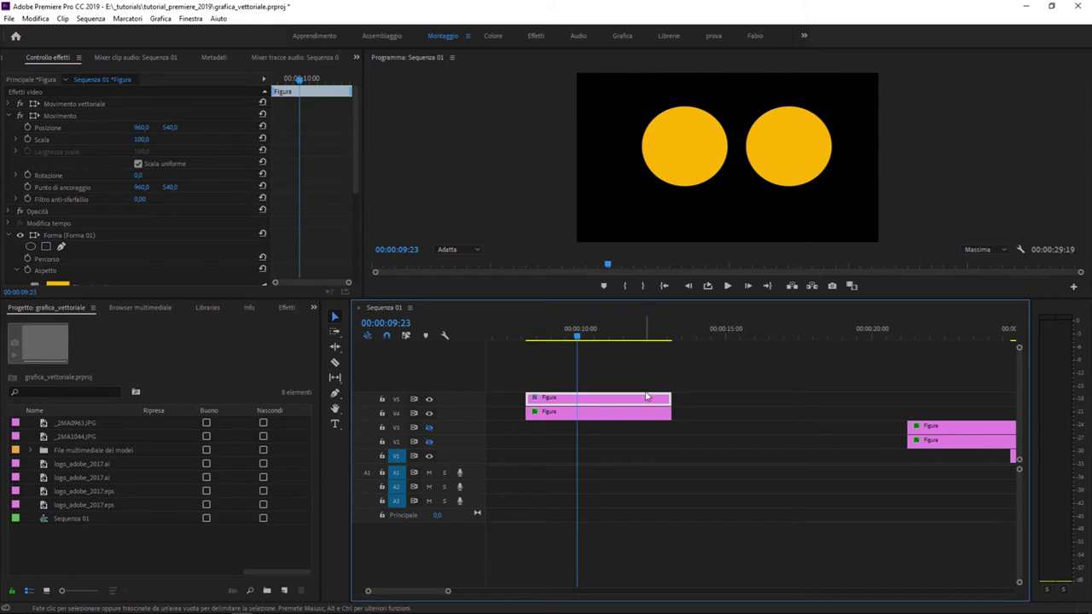
# Drag the V4 Figura clip to follow the V5 clip and widen the Effect Controls panel
pyautogui.moveTo(666, 393); pyautogui.dragTo(585, 456)
pyautogui.click(601, 443)
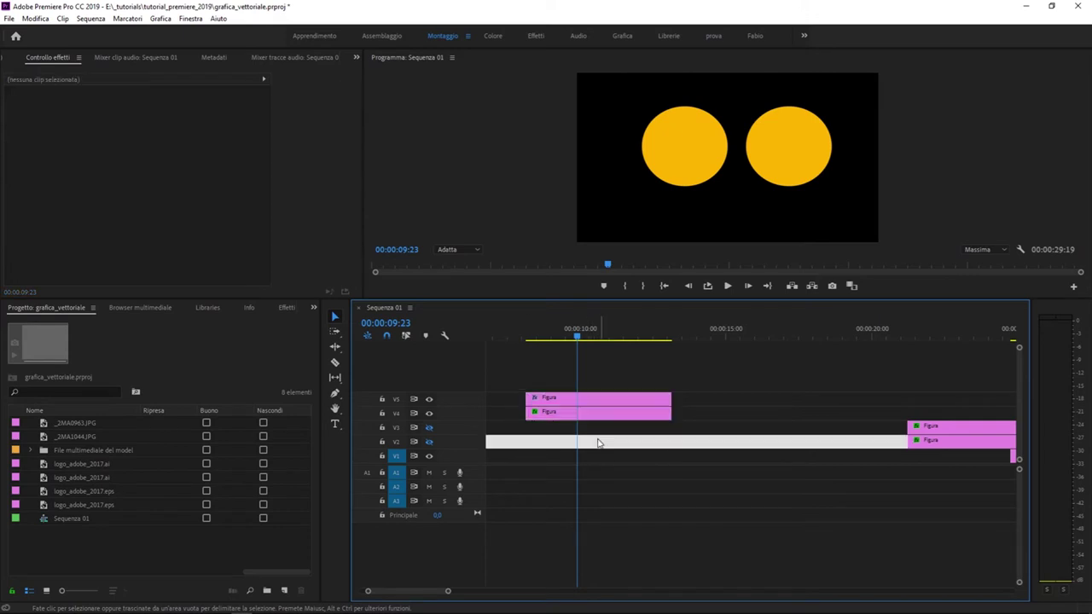
pyautogui.click(549, 366)
pyautogui.click(578, 419)
pyautogui.moveTo(578, 419); pyautogui.dragTo(749, 420)
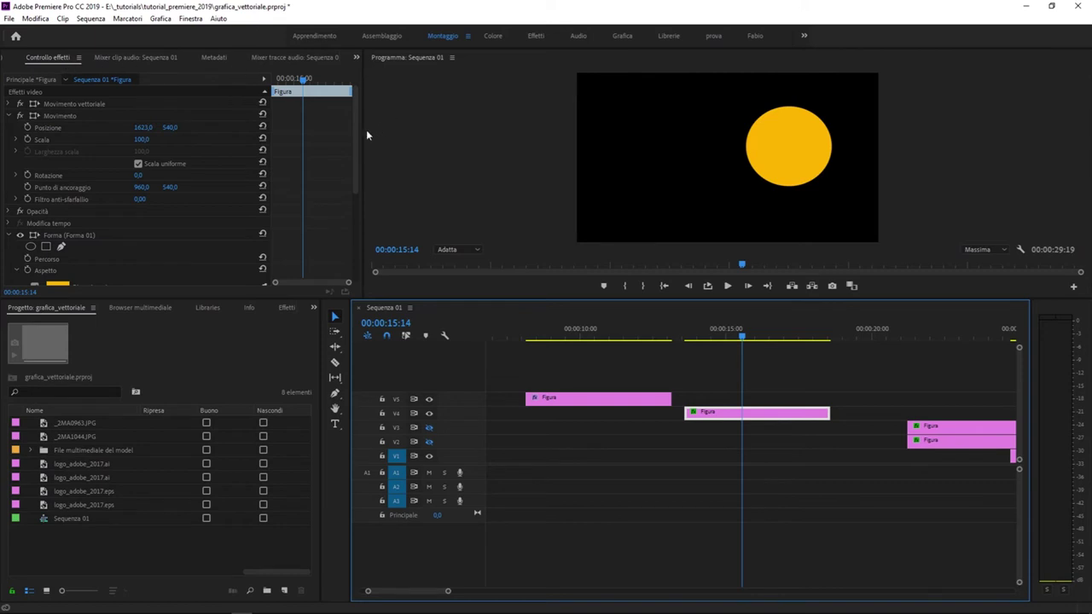
pyautogui.moveTo(363, 132); pyautogui.dragTo(548, 133)
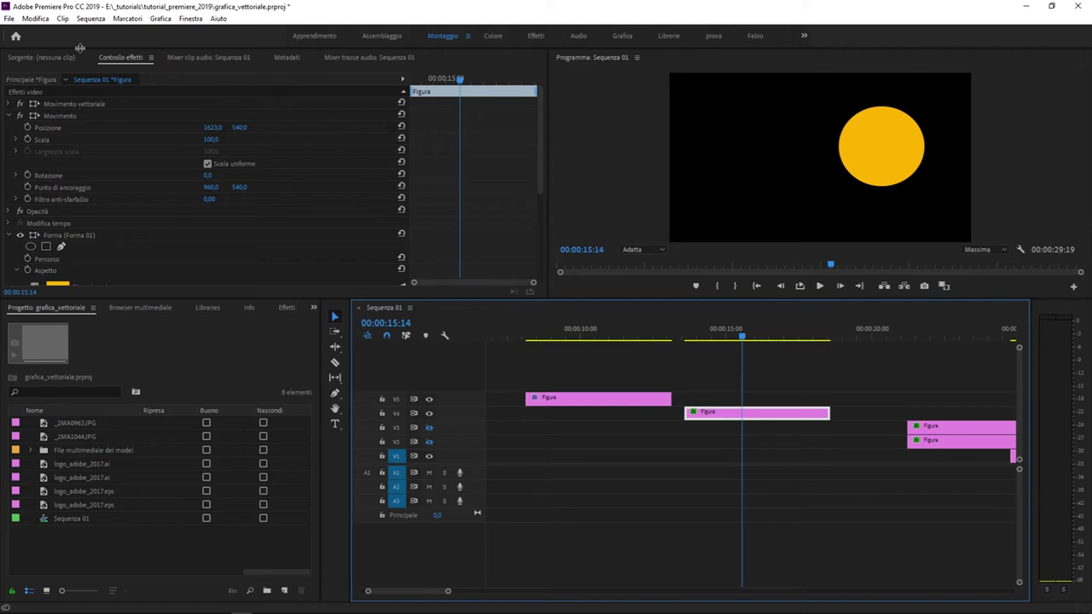
# Magnify the screen and expand Movimento vettoriale in Effect Controls
pyautogui.press('super+plus')
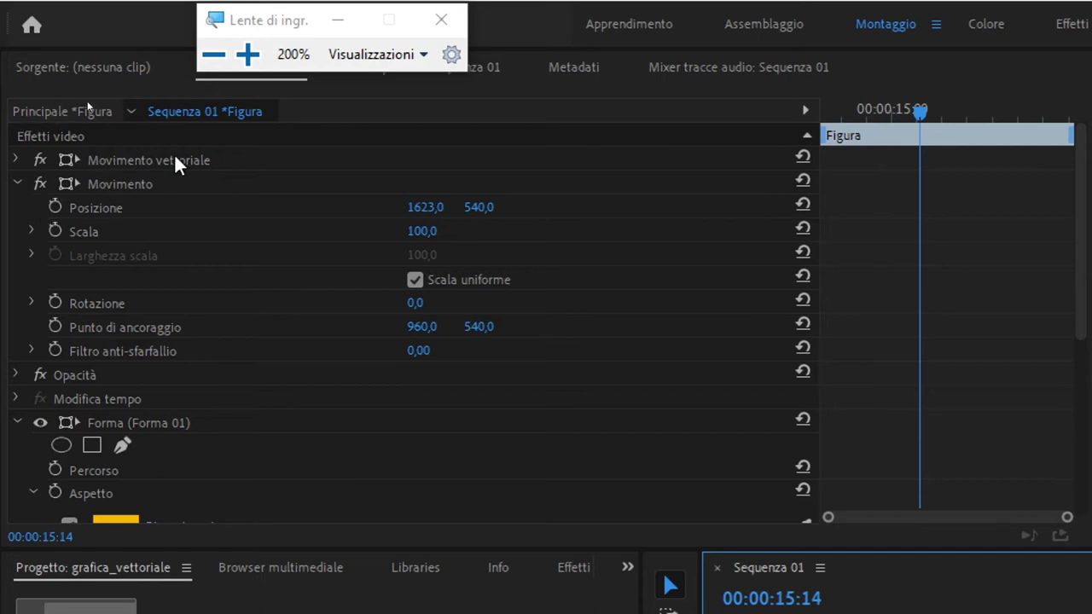
pyautogui.click(223, 157)
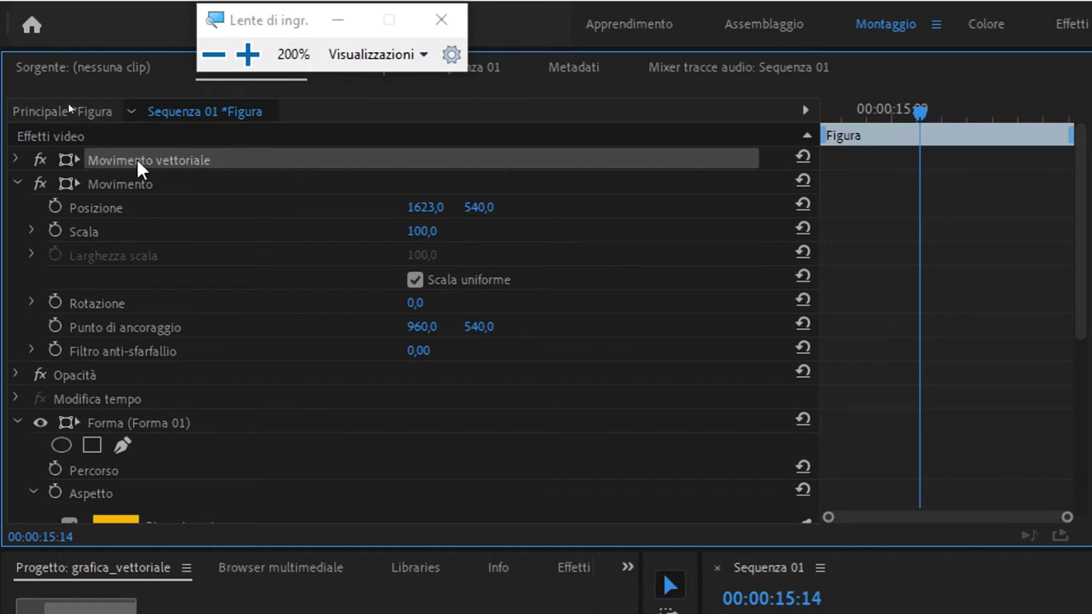
pyautogui.click(15, 159)
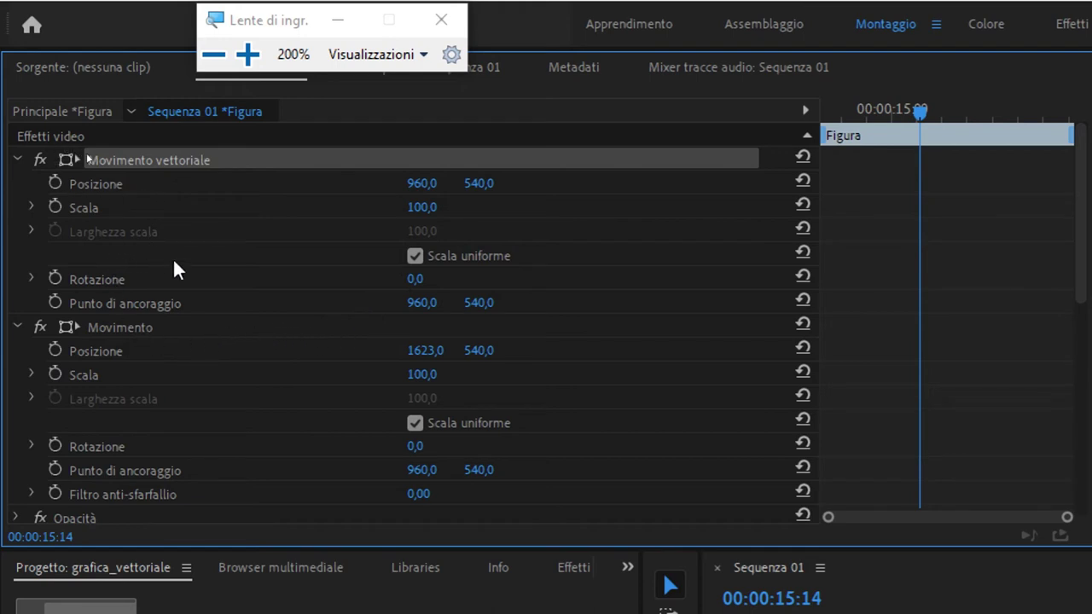
pyautogui.scroll(-2, 144, 306)
pyautogui.scroll(-2, 145, 307)
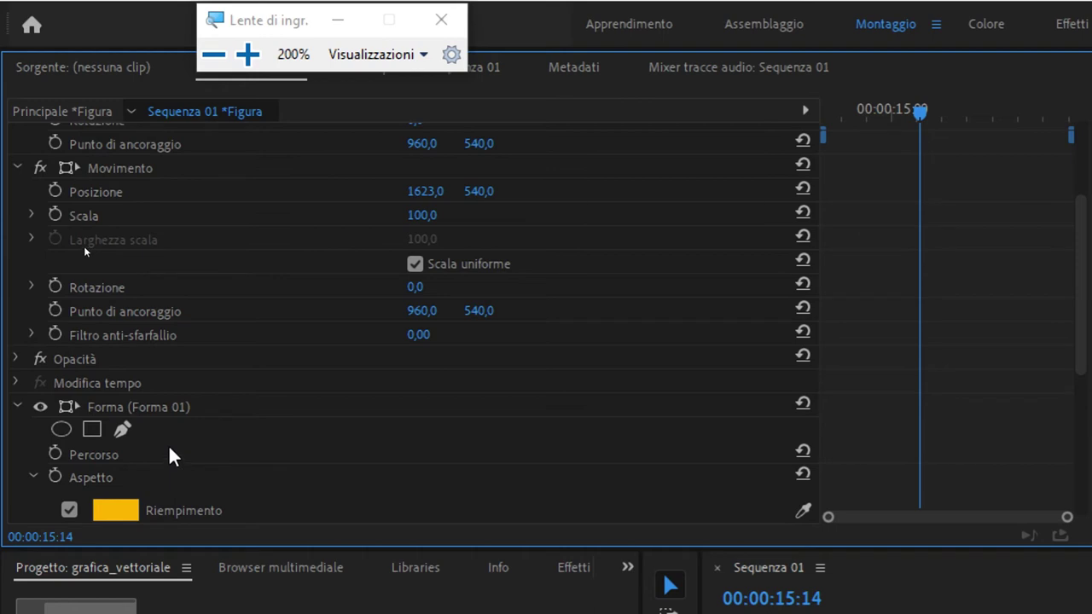
# Compare with standard Movimento, pointing out the vector Posizione, Scala and Rotazione properties
pyautogui.click(128, 167)
pyautogui.scroll(1, 199, 210)
pyautogui.scroll(1, 210, 231)
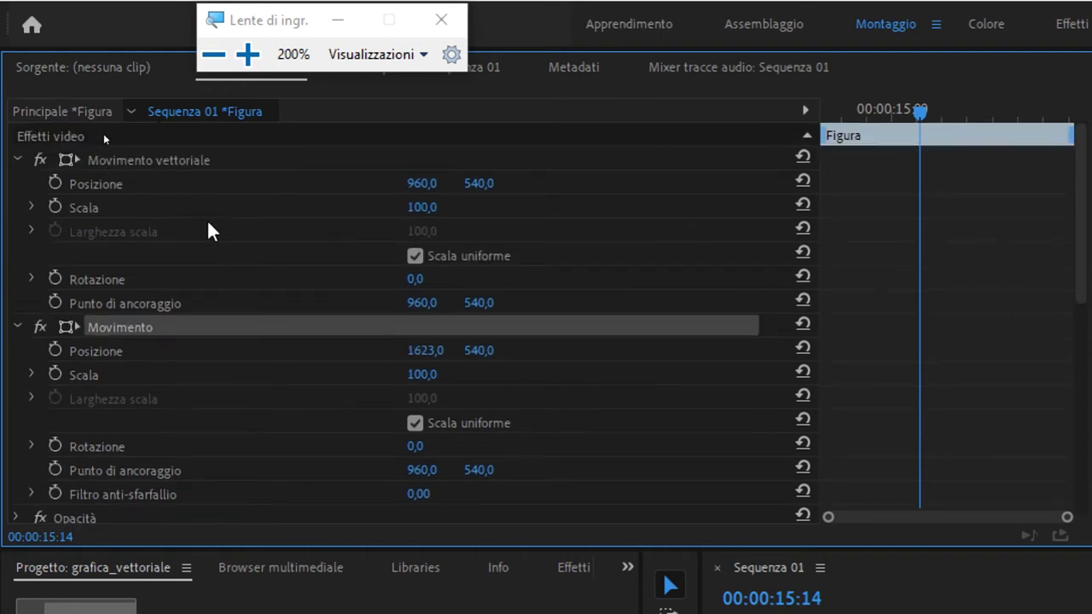
pyautogui.click(133, 184)
pyautogui.click(120, 207)
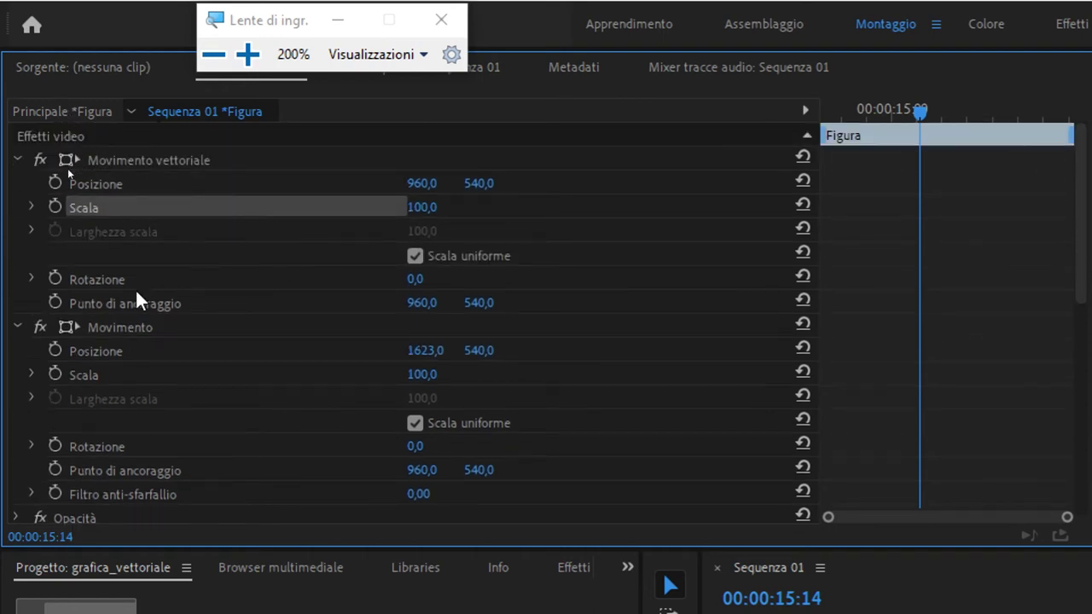
pyautogui.click(253, 285)
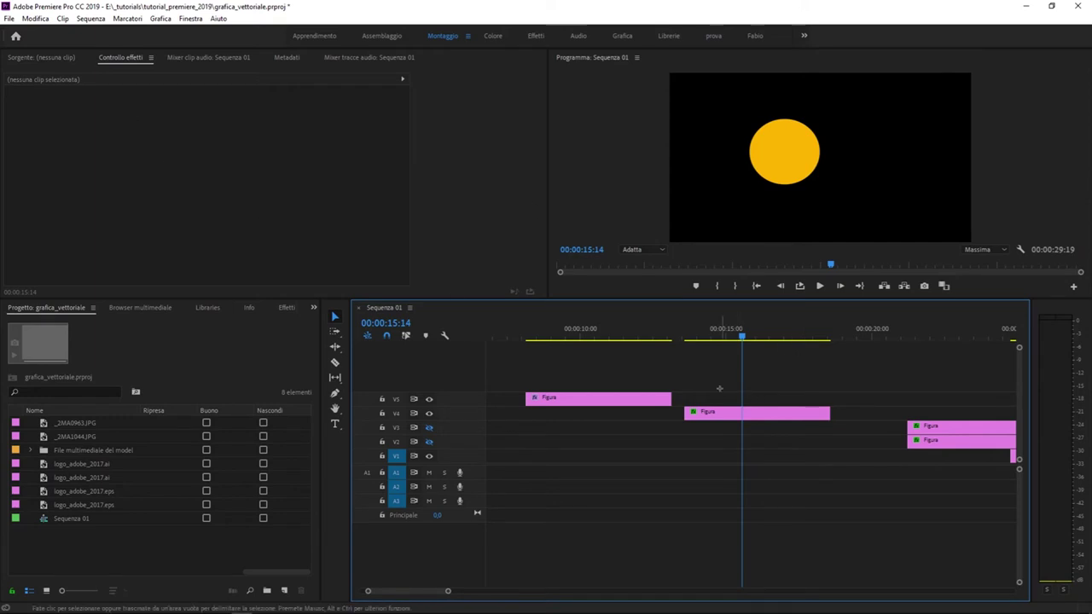
# Scale the V4 yellow circle to 7732 with Movimento vettoriale and shift it sideways to inspect its crisp edge
pyautogui.click(715, 414)
pyautogui.moveTo(211, 127); pyautogui.dragTo(1024, 127)
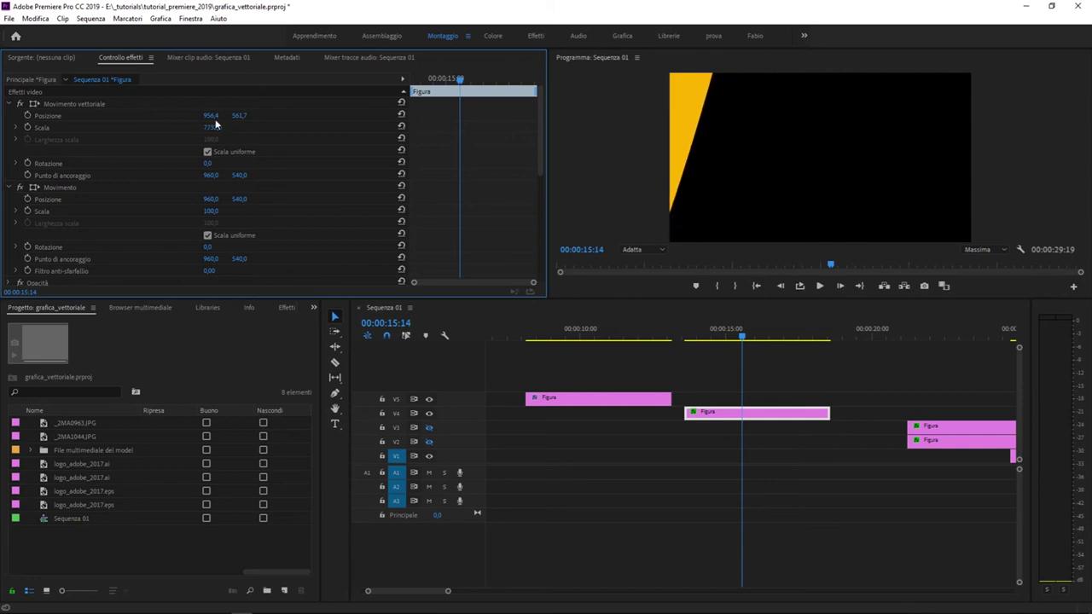
pyautogui.moveTo(213, 115); pyautogui.dragTo(263, 164)
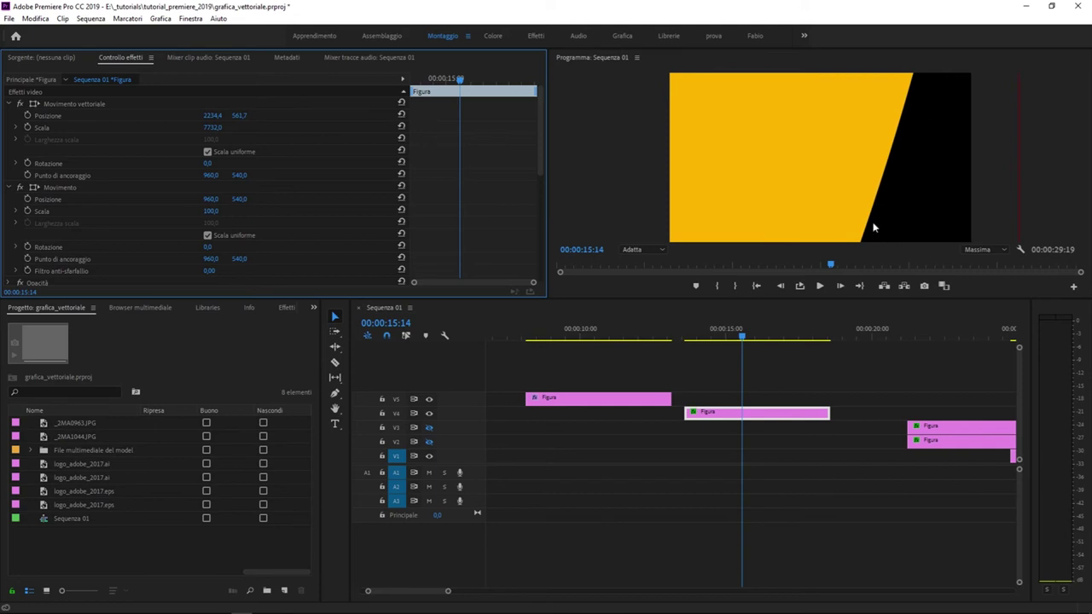
# Select the V5 Figura circle clip at 00:00:10:05
pyautogui.click(665, 354)
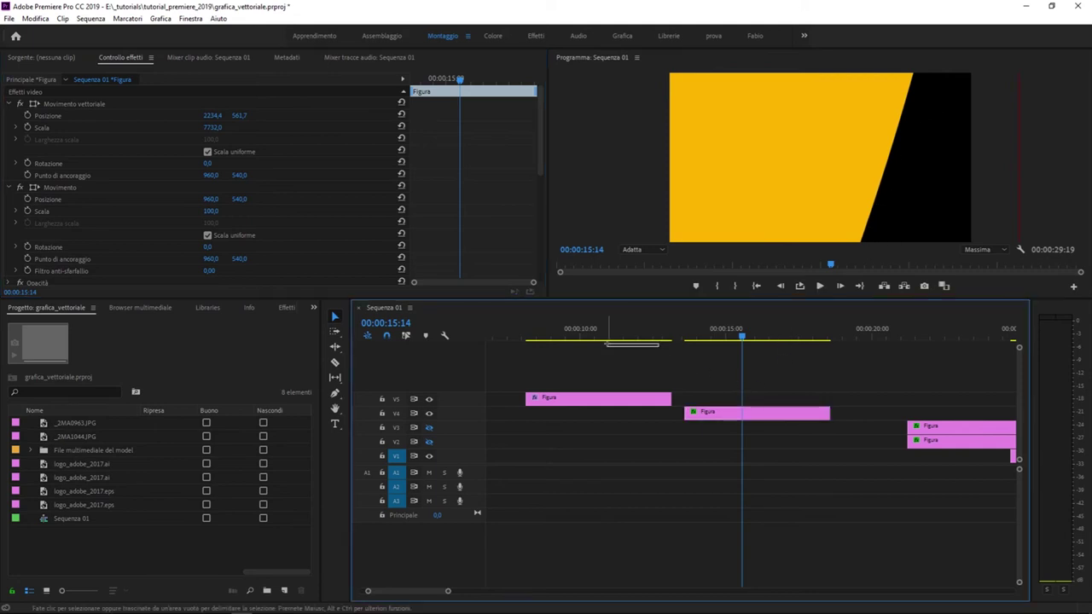
pyautogui.moveTo(657, 338); pyautogui.dragTo(588, 339)
pyautogui.click(594, 398)
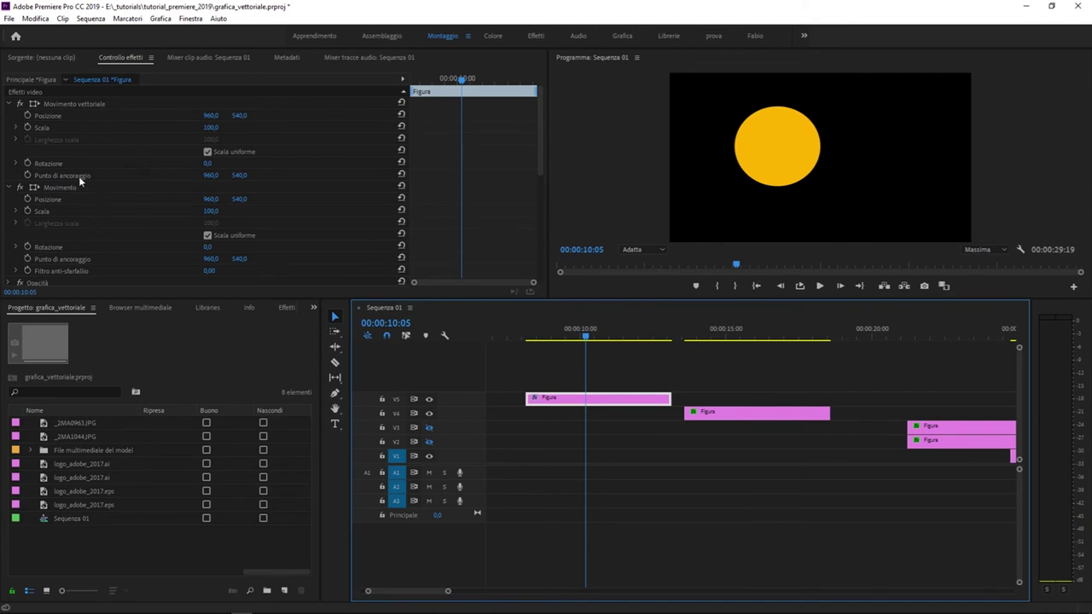
# Scale the V5 circle to 6608 with standard Movimento and reposition it, showing its blurry edge
pyautogui.click(11, 104)
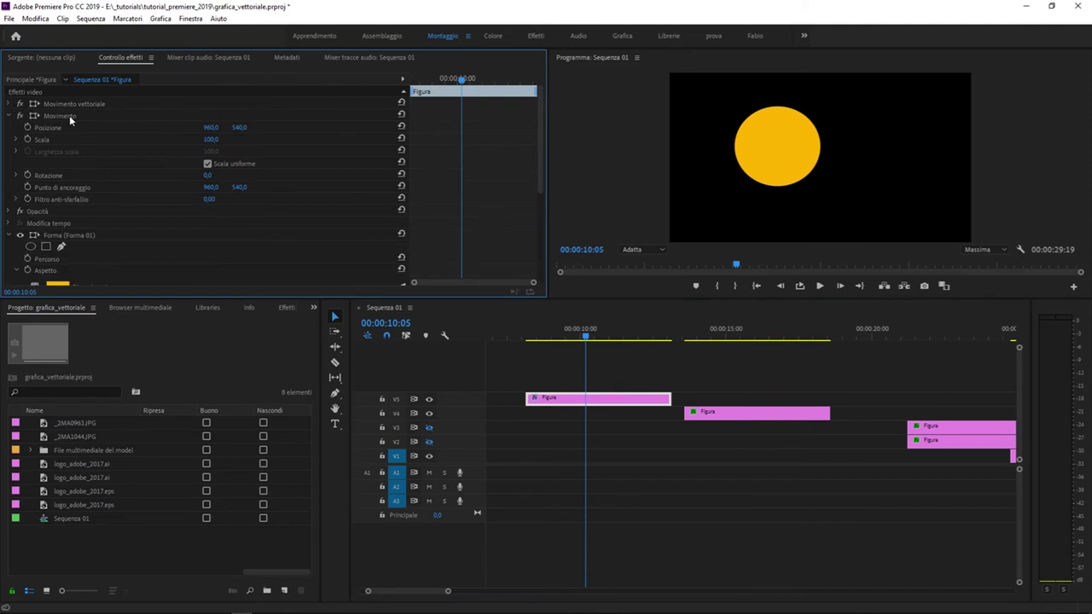
pyautogui.click(69, 115)
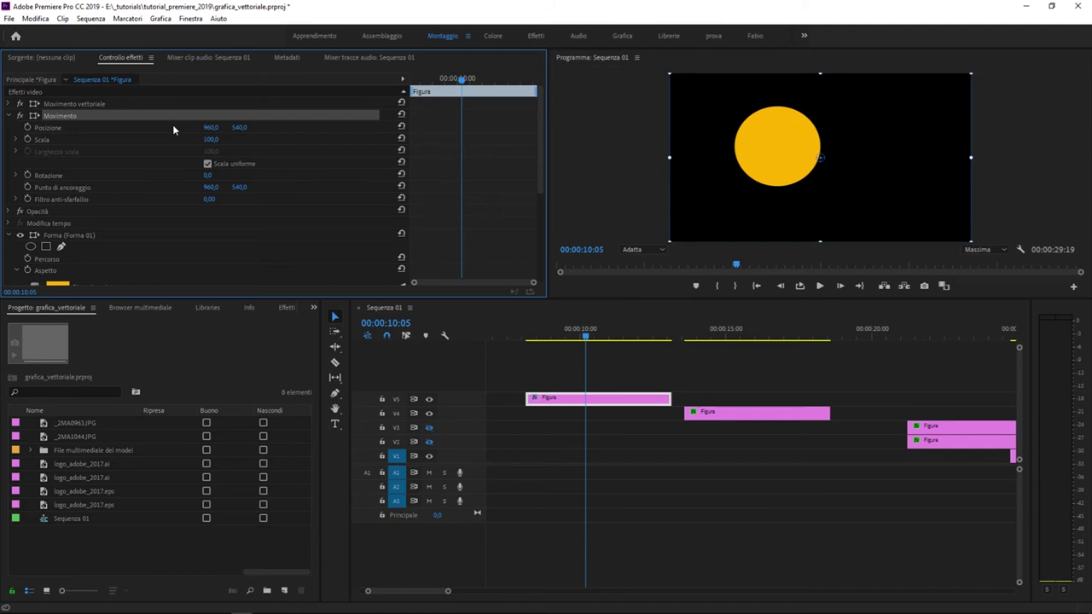
pyautogui.moveTo(212, 139); pyautogui.dragTo(892, 139)
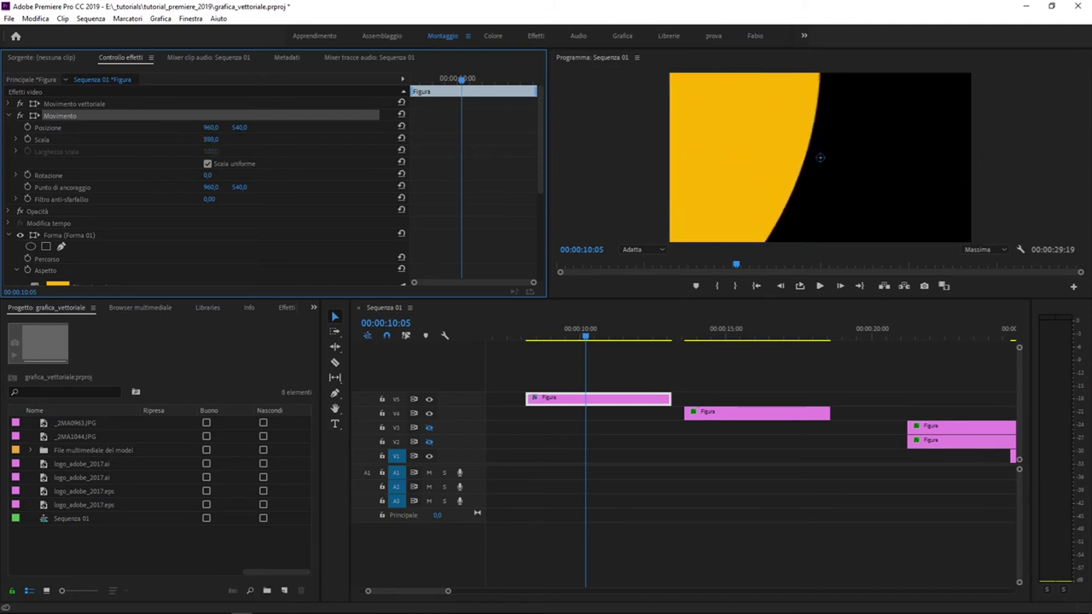
pyautogui.moveTo(212, 139); pyautogui.dragTo(892, 139)
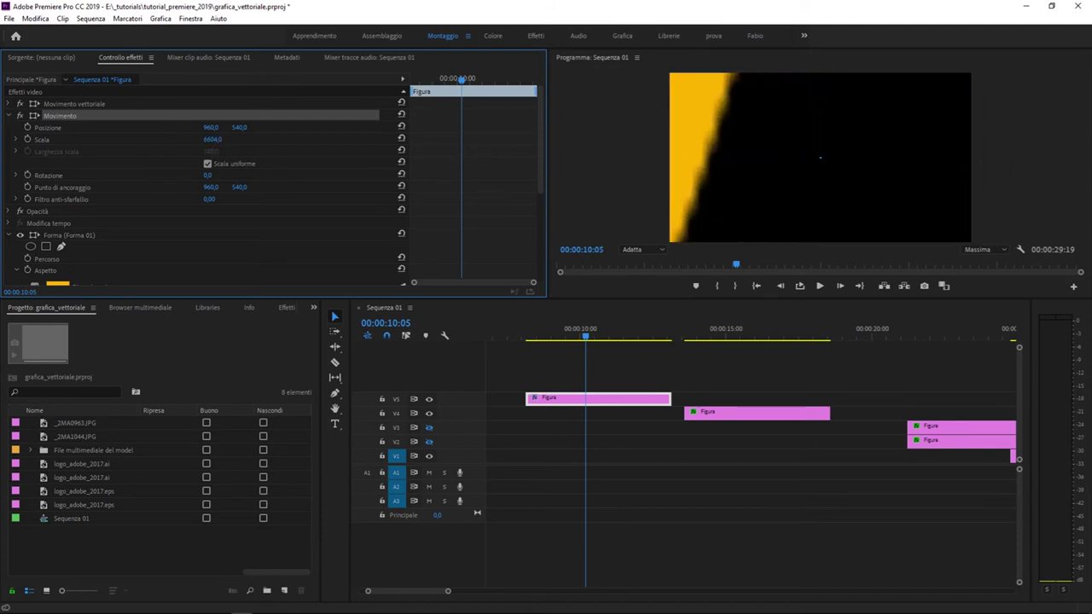
pyautogui.moveTo(210, 127); pyautogui.dragTo(753, 266)
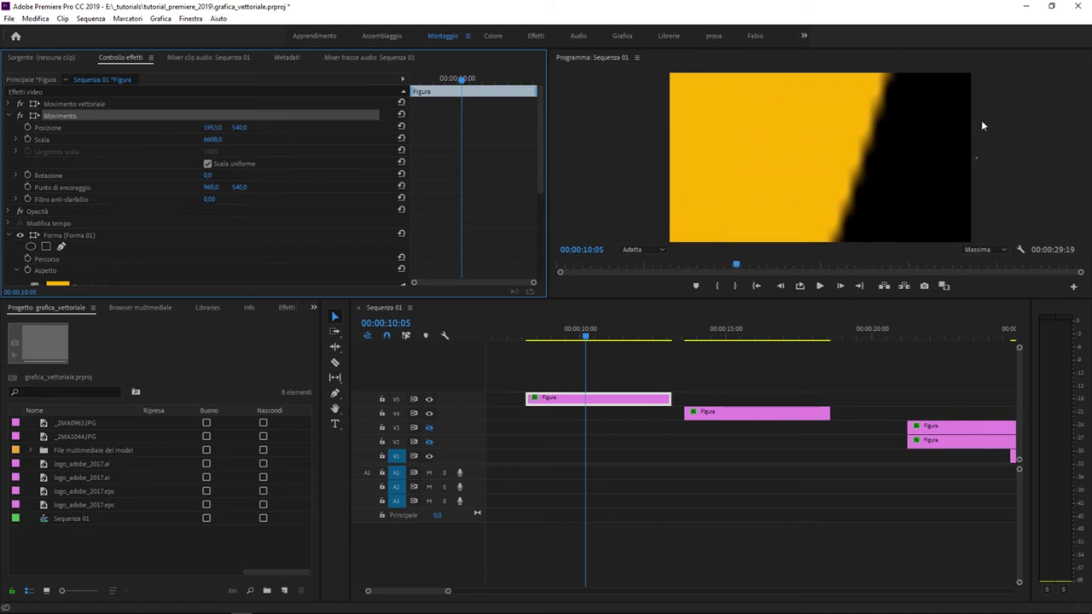
pyautogui.moveTo(839, 192)
pyautogui.mouseDown()
pyautogui.moveTo(739, 381)
pyautogui.moveTo(797, 263)
pyautogui.moveTo(799, 27)
pyautogui.moveTo(813, 148)
pyautogui.moveTo(830, 174)
pyautogui.moveTo(822, 132)
pyautogui.mouseUp()
# Deselect the circle and rewind the playhead to 00:00:13:13
pyautogui.click(721, 384)
pyautogui.click(695, 333)
pyautogui.moveTo(695, 332); pyautogui.dragTo(684, 331)
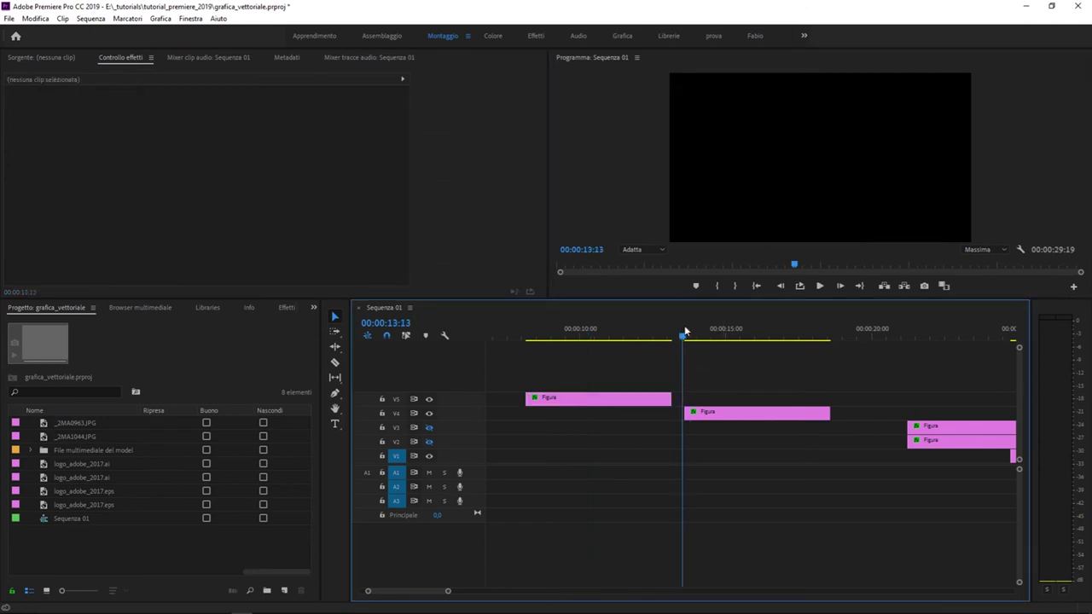
# Dismiss Grafica > Nuovo livello unused, then select the Testo di esempio clip at 00:00:27:05
pyautogui.click(160, 18)
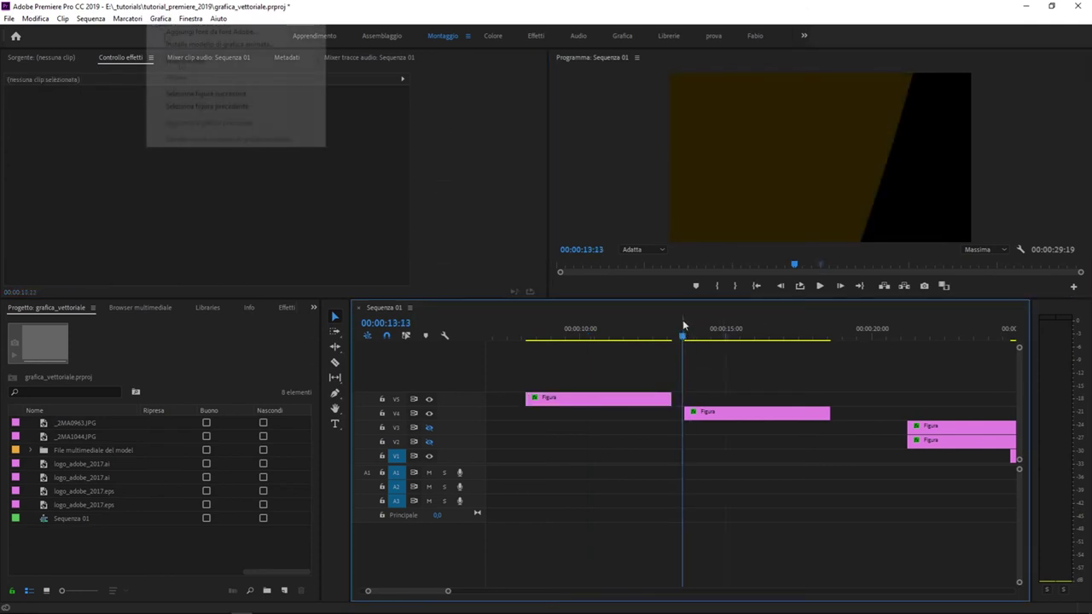
pyautogui.moveTo(185, 60)
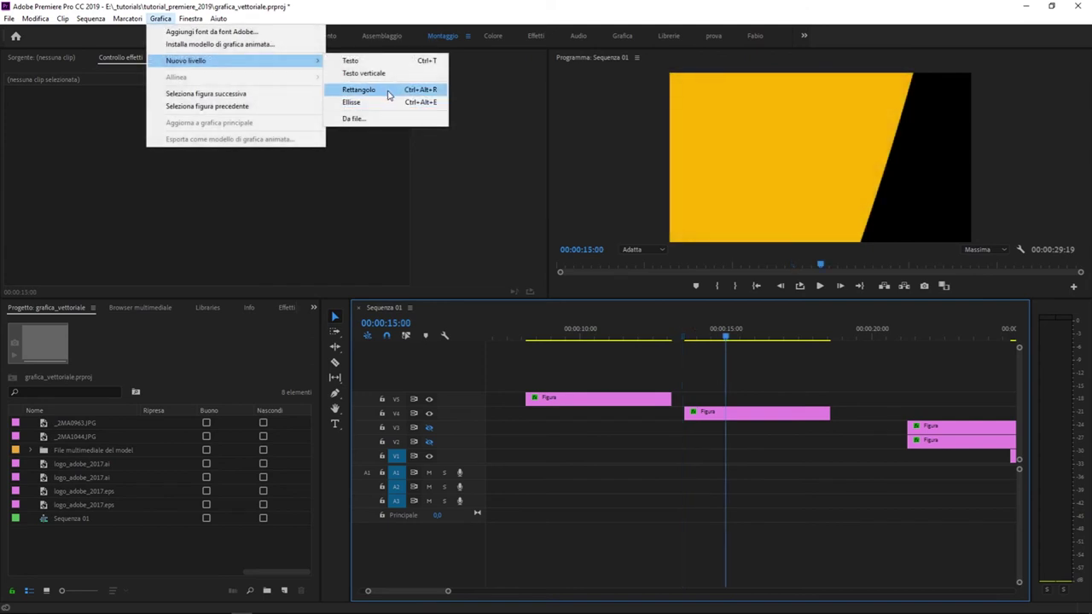
pyautogui.click(789, 377)
pyautogui.moveTo(793, 329)
pyautogui.mouseDown()
pyautogui.moveTo(952, 328)
pyautogui.moveTo(847, 325)
pyautogui.mouseUp()
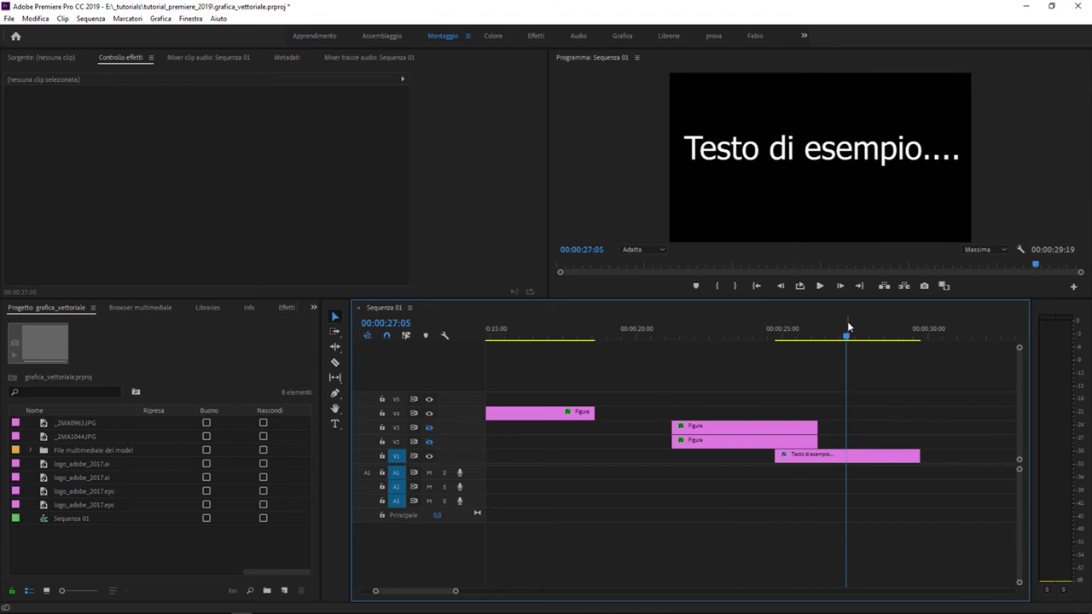
pyautogui.click(855, 454)
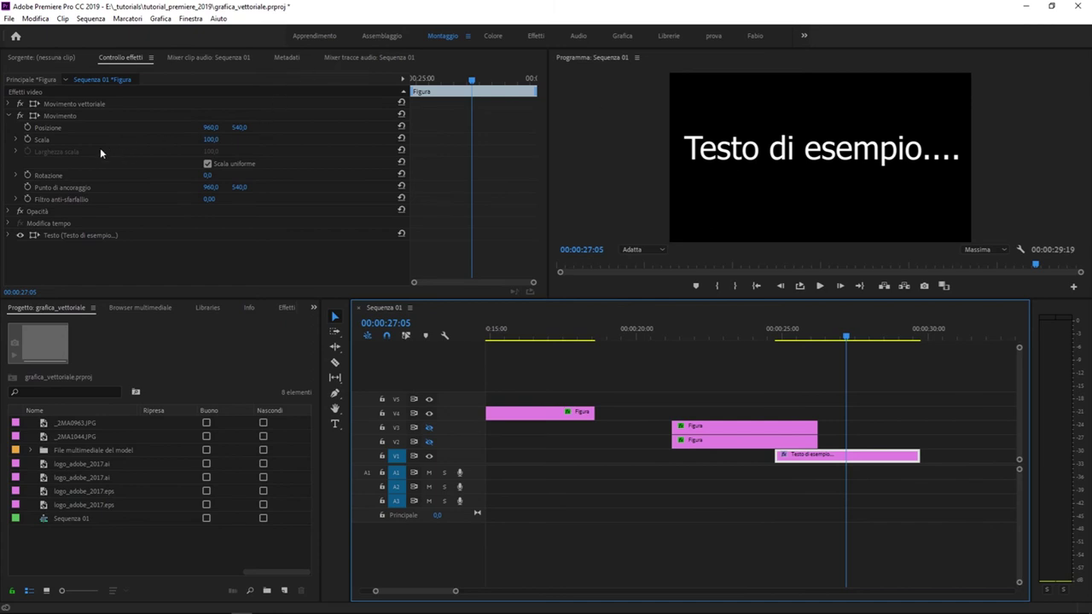
# Try enlarging the text with standard Movimento Scala, then undo the blurry result
pyautogui.click(59, 117)
pyautogui.moveTo(207, 138); pyautogui.dragTo(376, 138)
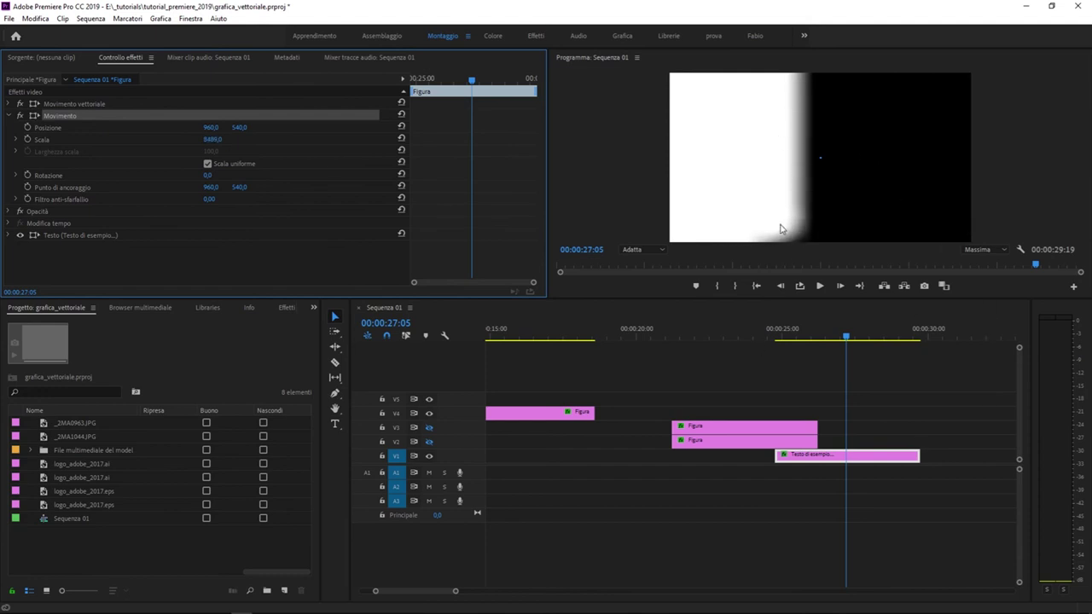
pyautogui.hotkey('ctrl', 'z')
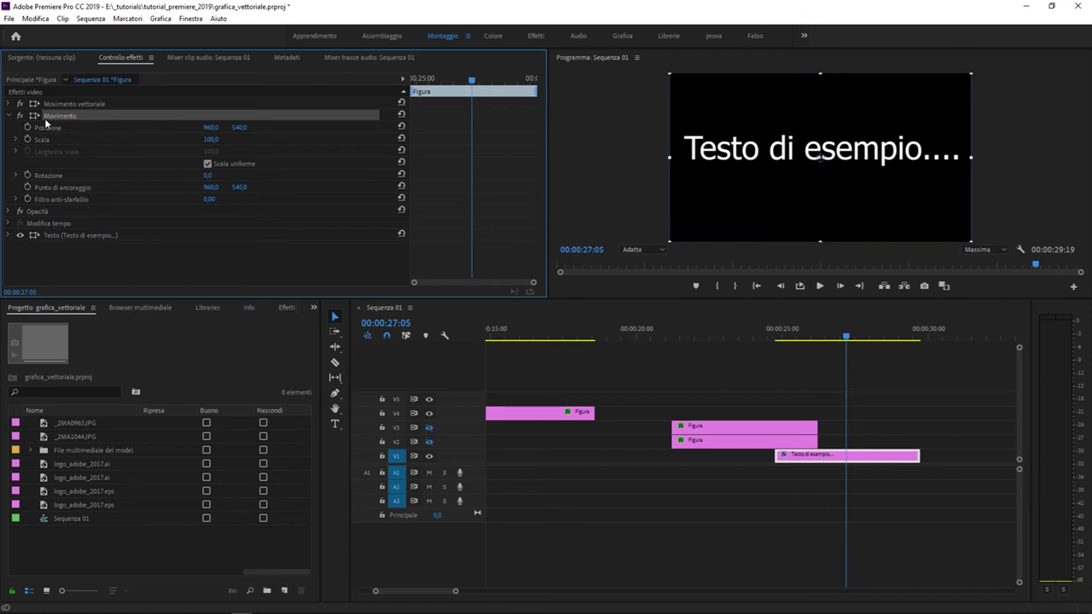
# Scale the text to 10000 with Movimento vettoriale and reposition it to inspect the crisp edge
pyautogui.click(9, 104)
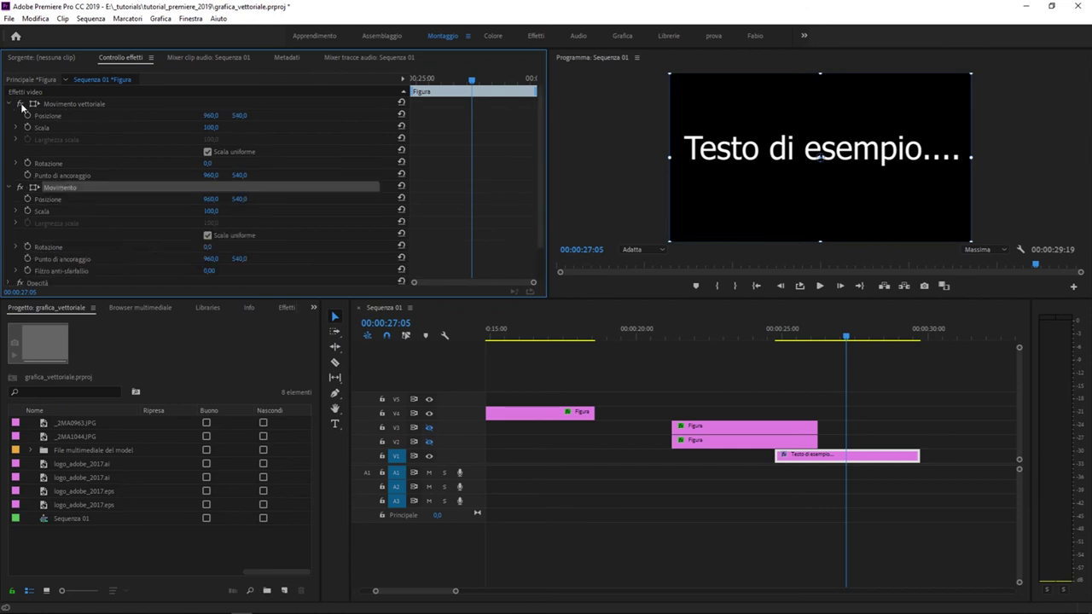
pyautogui.moveTo(210, 127); pyautogui.dragTo(511, 127)
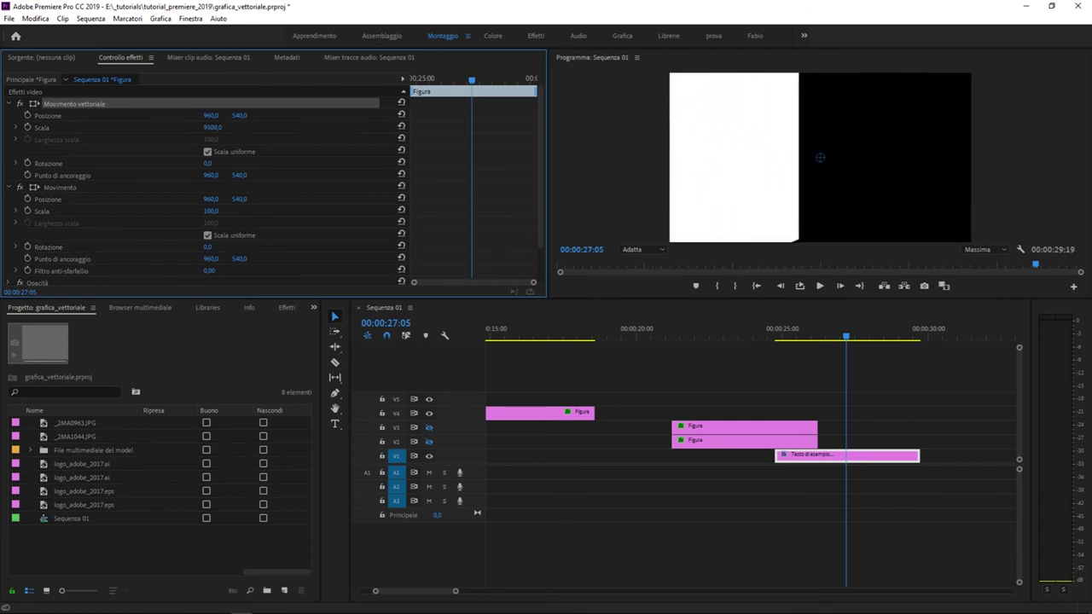
pyautogui.moveTo(743, 196)
pyautogui.mouseDown()
pyautogui.moveTo(817, 157)
pyautogui.moveTo(685, 120)
pyautogui.moveTo(717, 153)
pyautogui.moveTo(769, 350)
pyautogui.mouseUp()
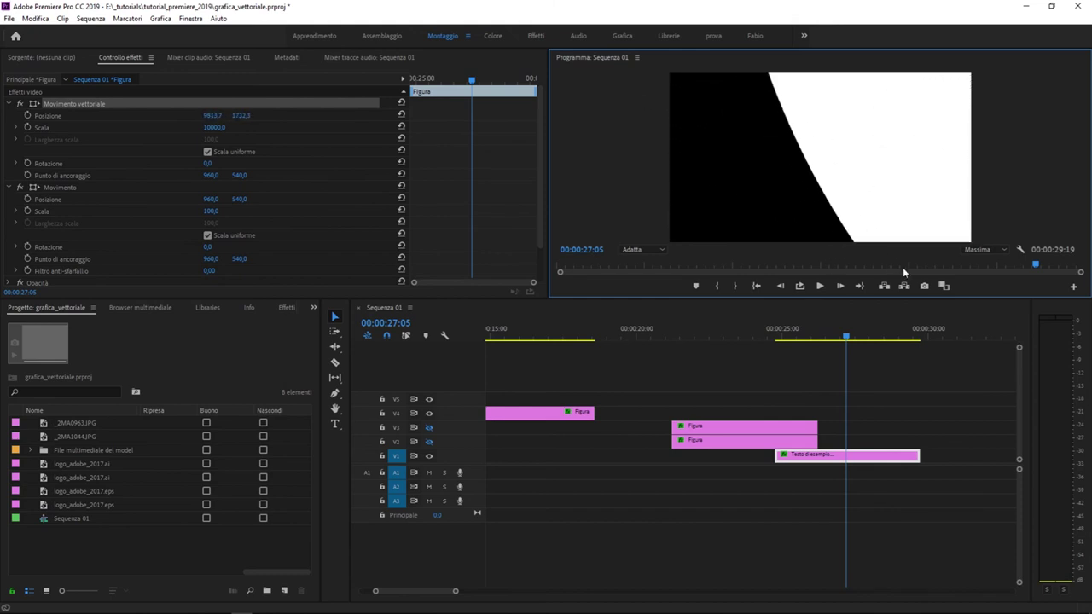
# Deselect the text clip and move the playhead back to 00:00:20:10
pyautogui.click(754, 382)
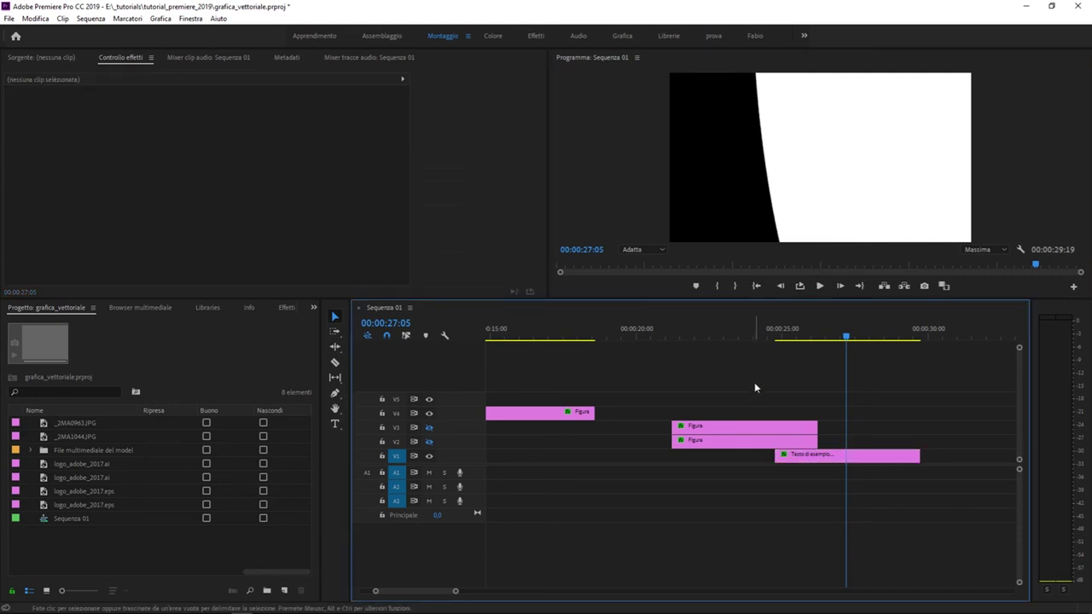
pyautogui.moveTo(603, 329); pyautogui.dragTo(648, 333)
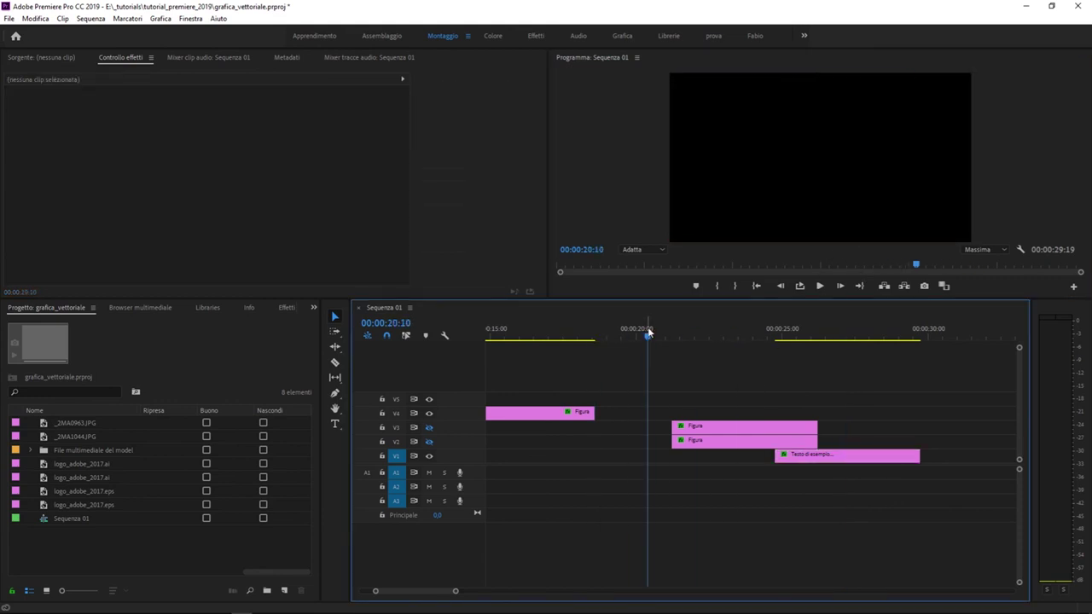